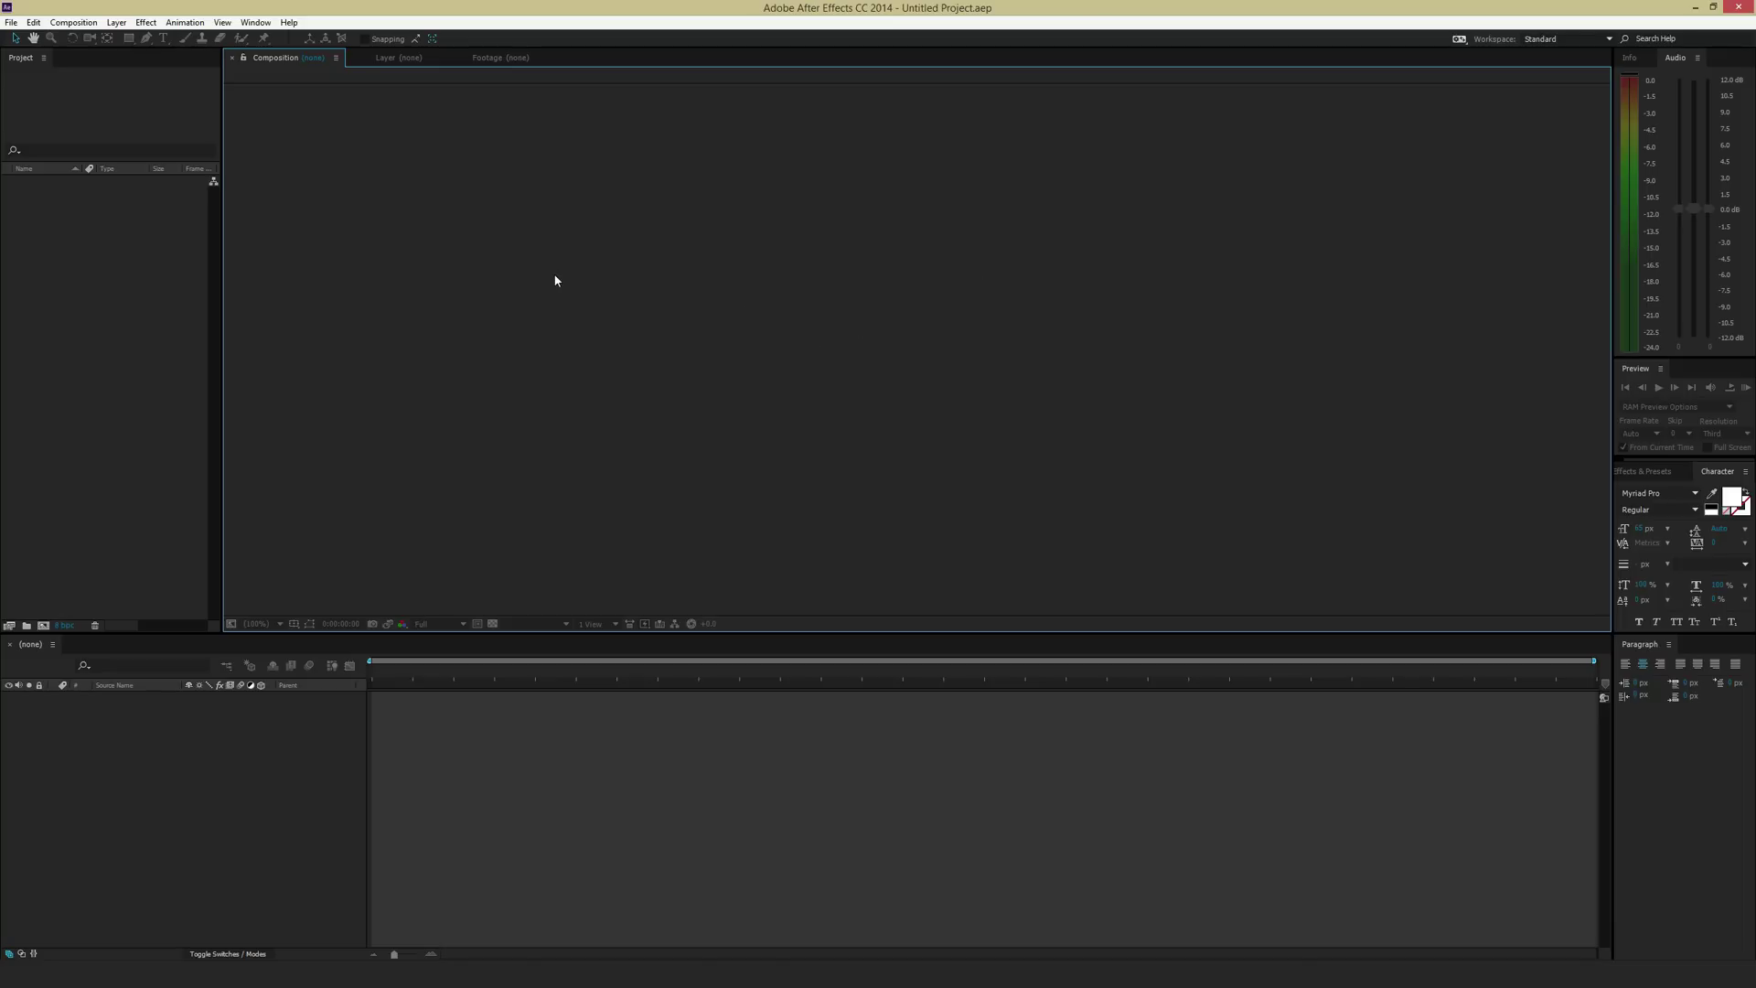
- Create a new composition named 'Tutorial' and glance at its Advanced settings before returning to Basic
click(73, 21)
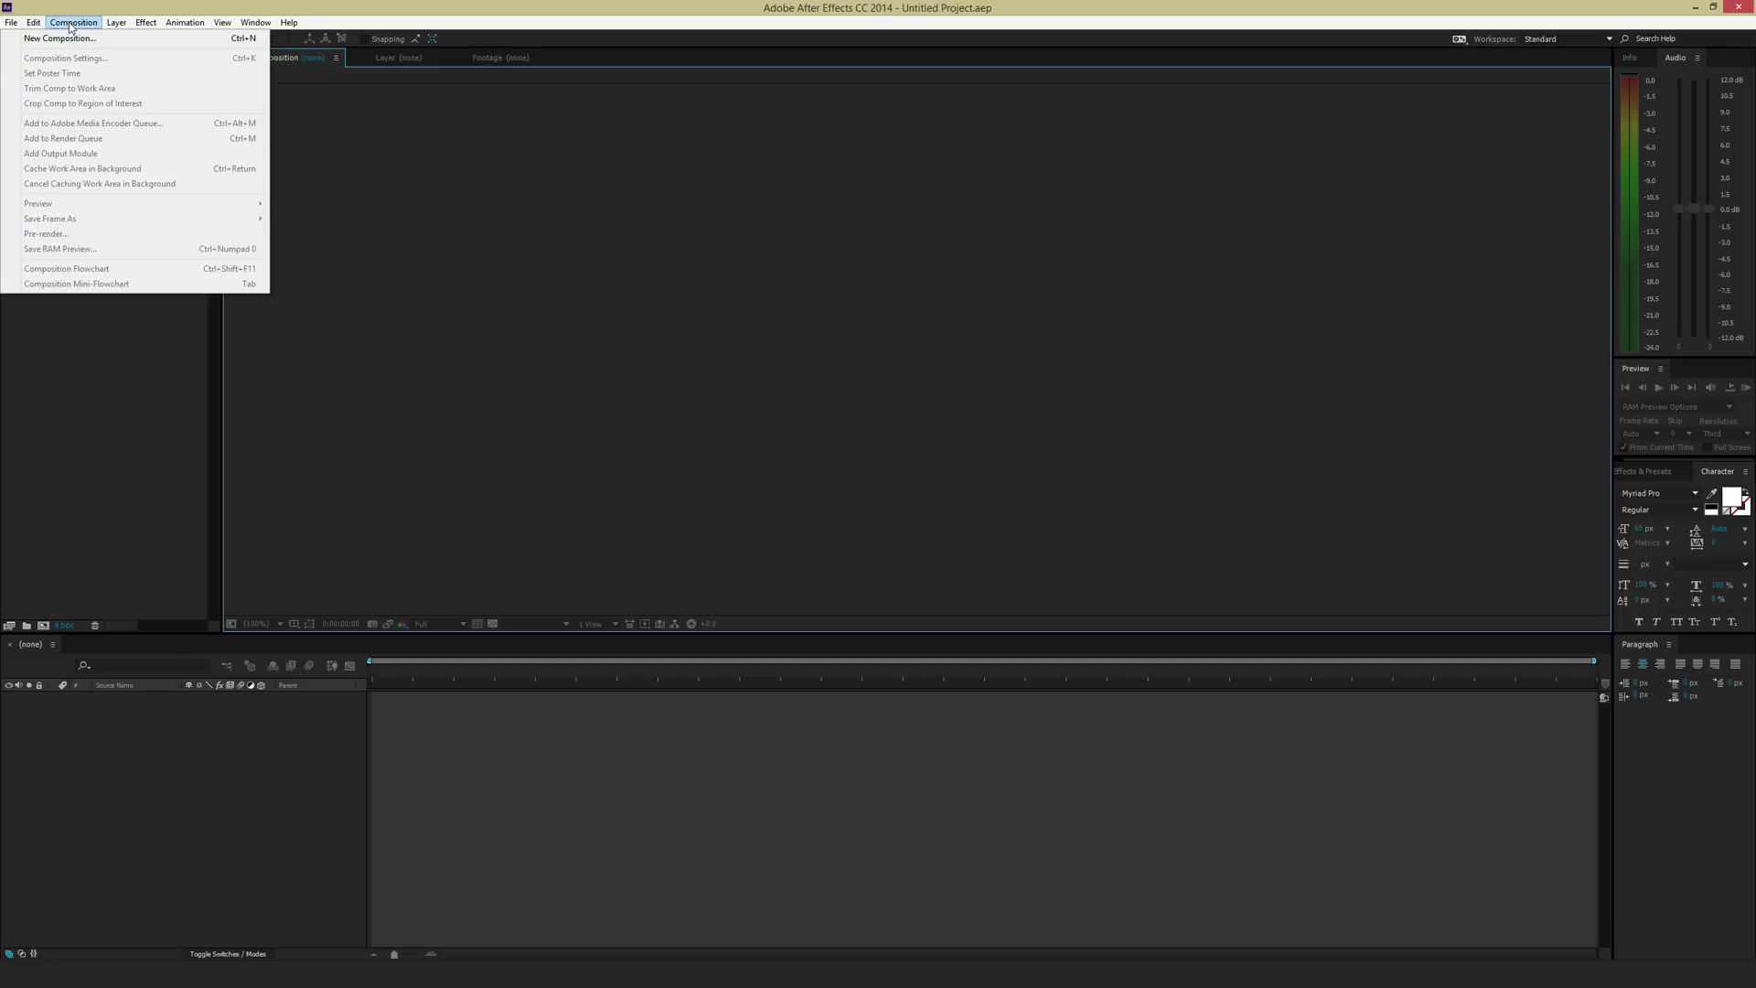
click(84, 42)
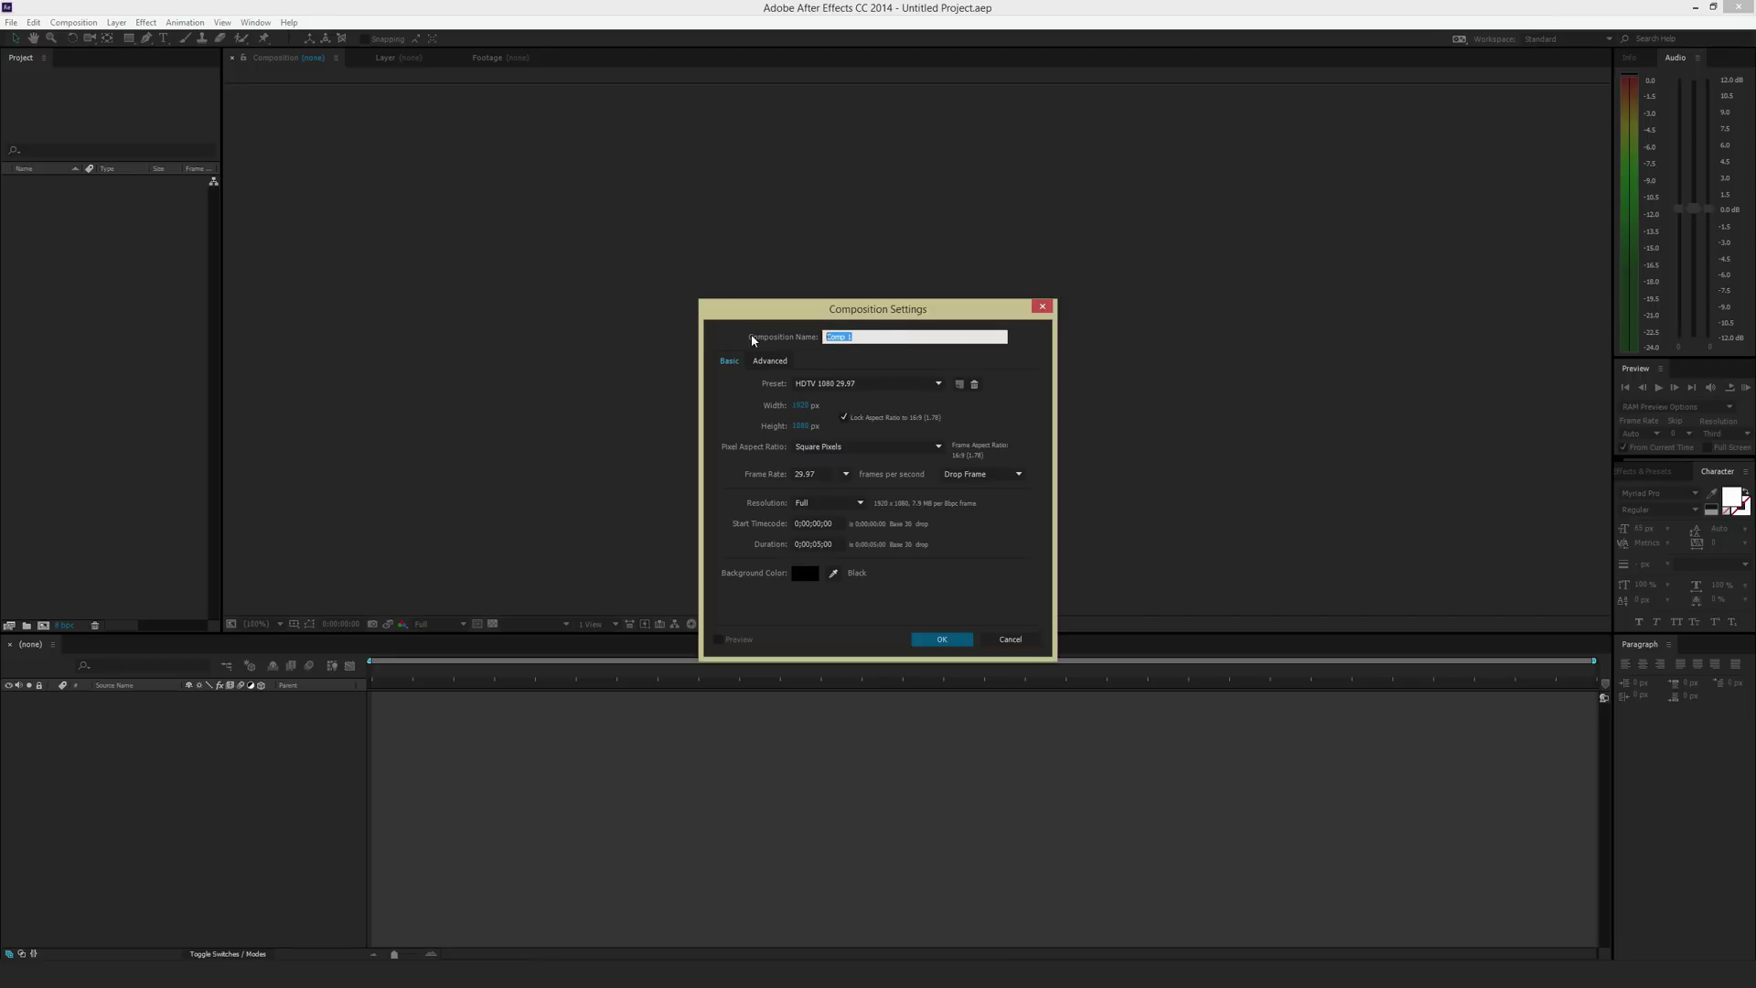
text(Tutt)
click(741, 407)
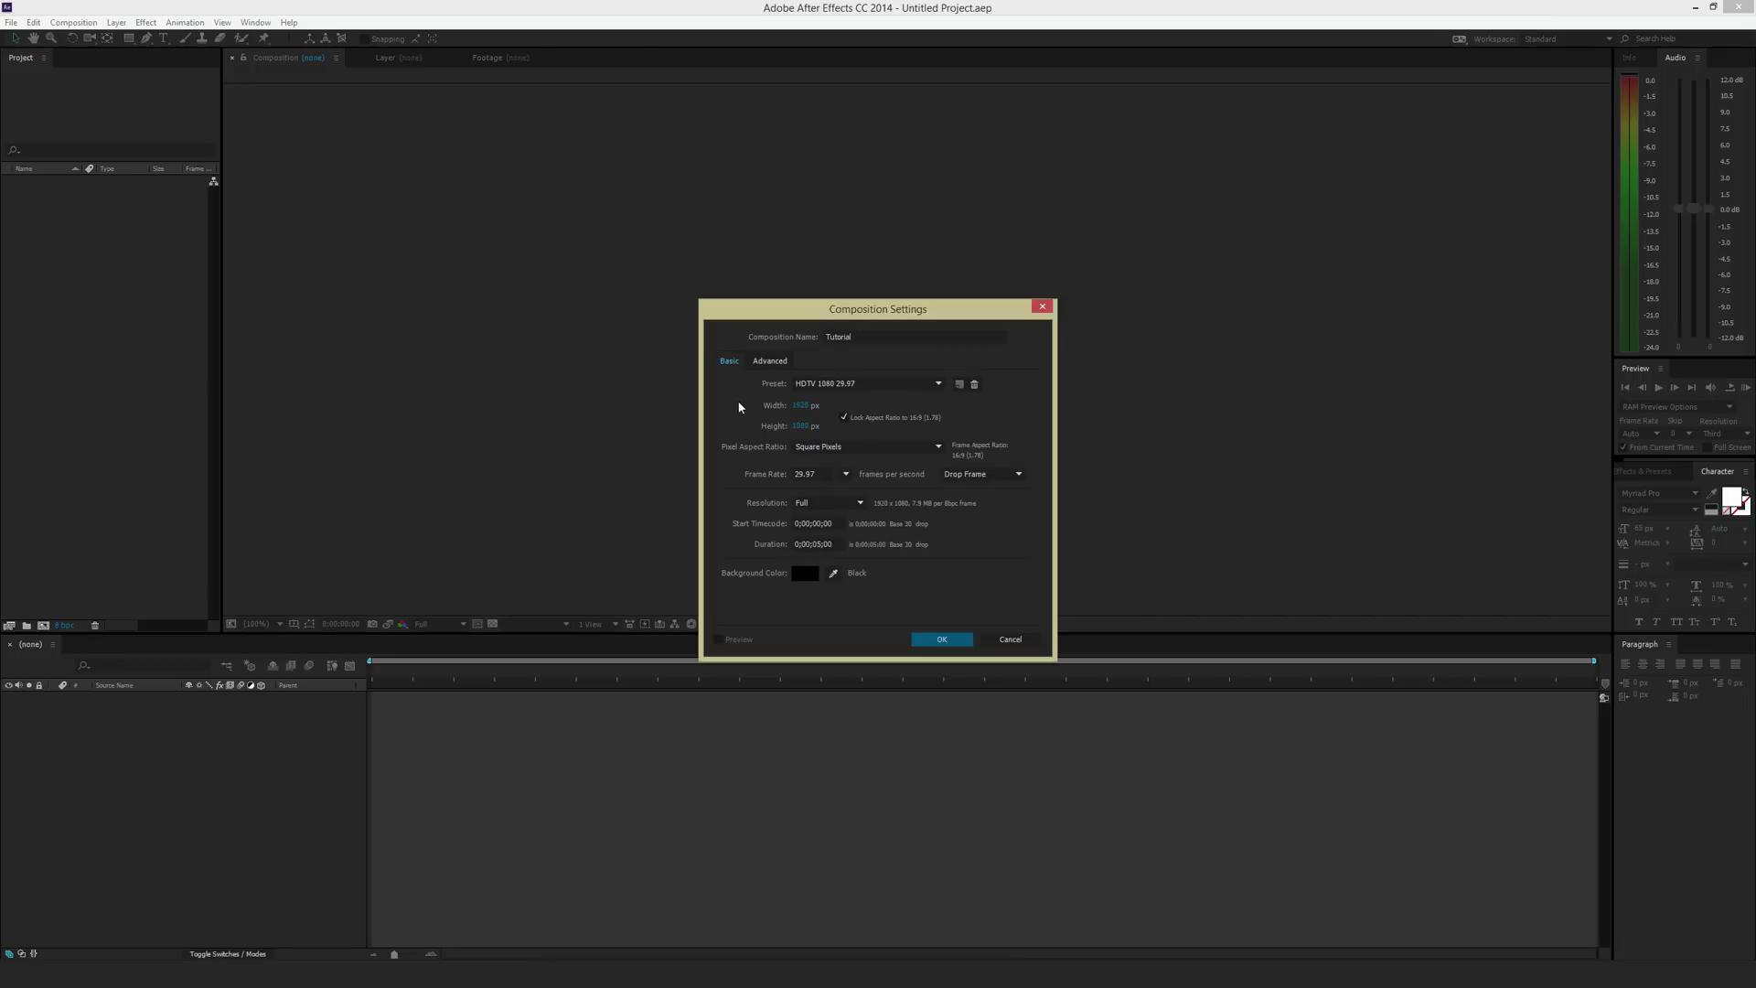
click(768, 361)
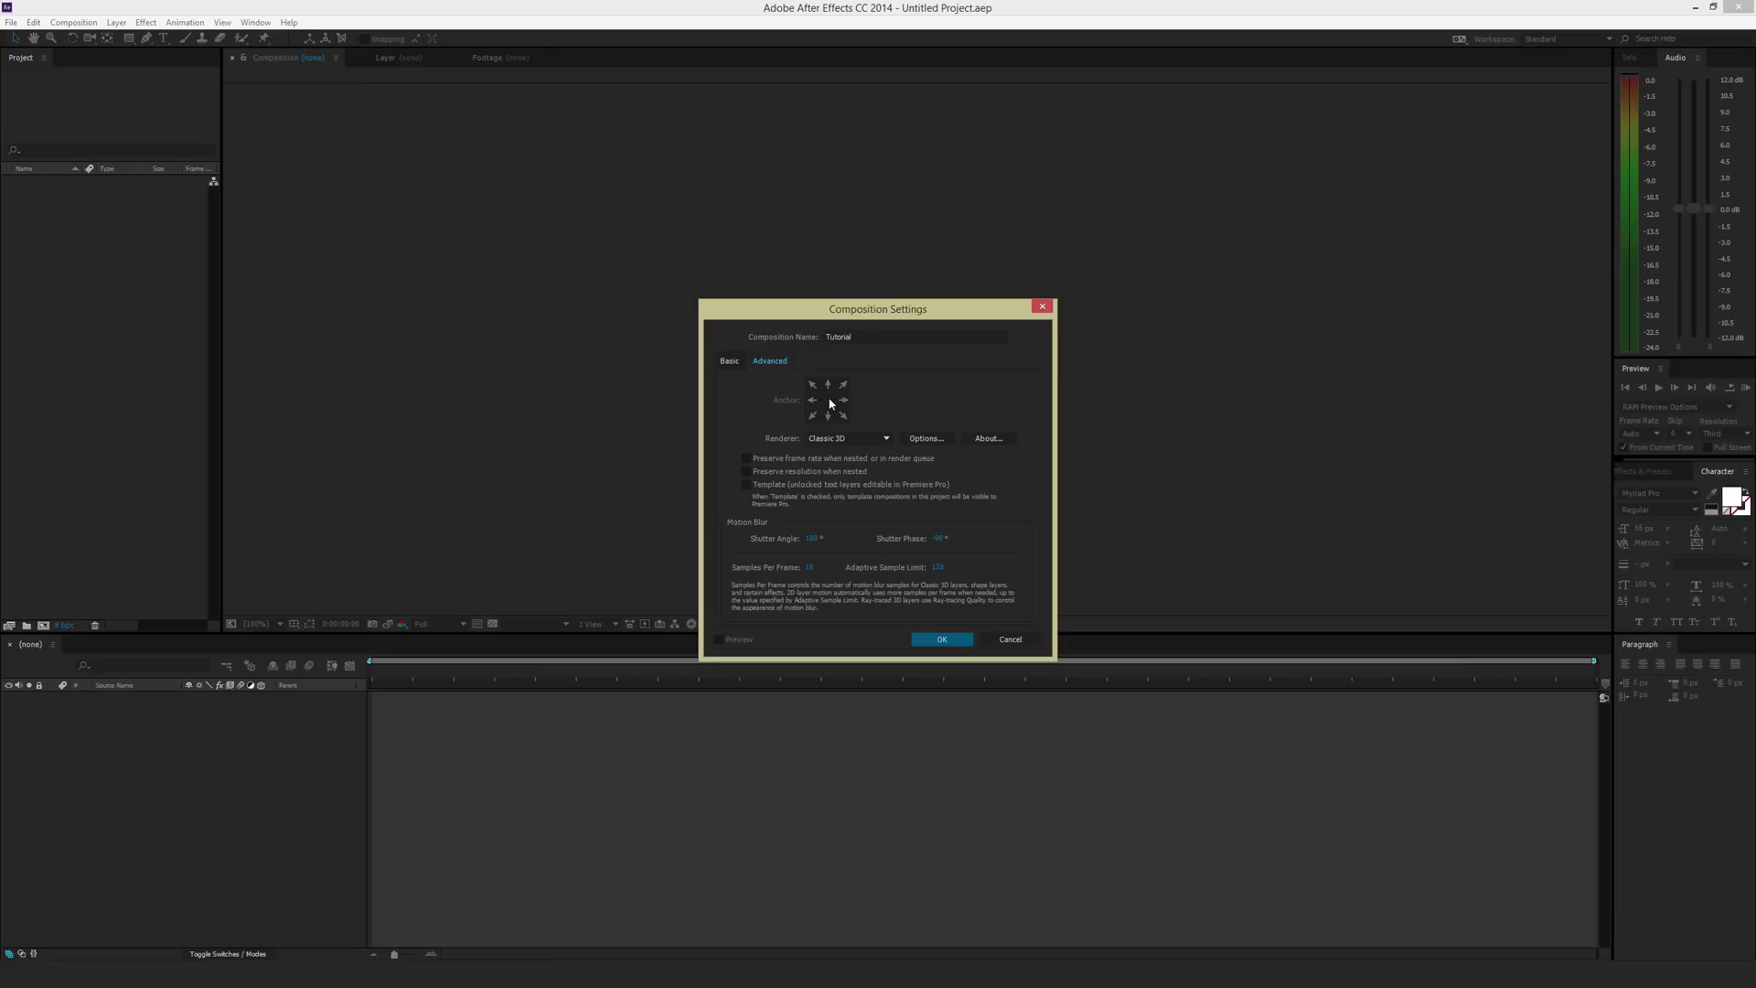
click(728, 359)
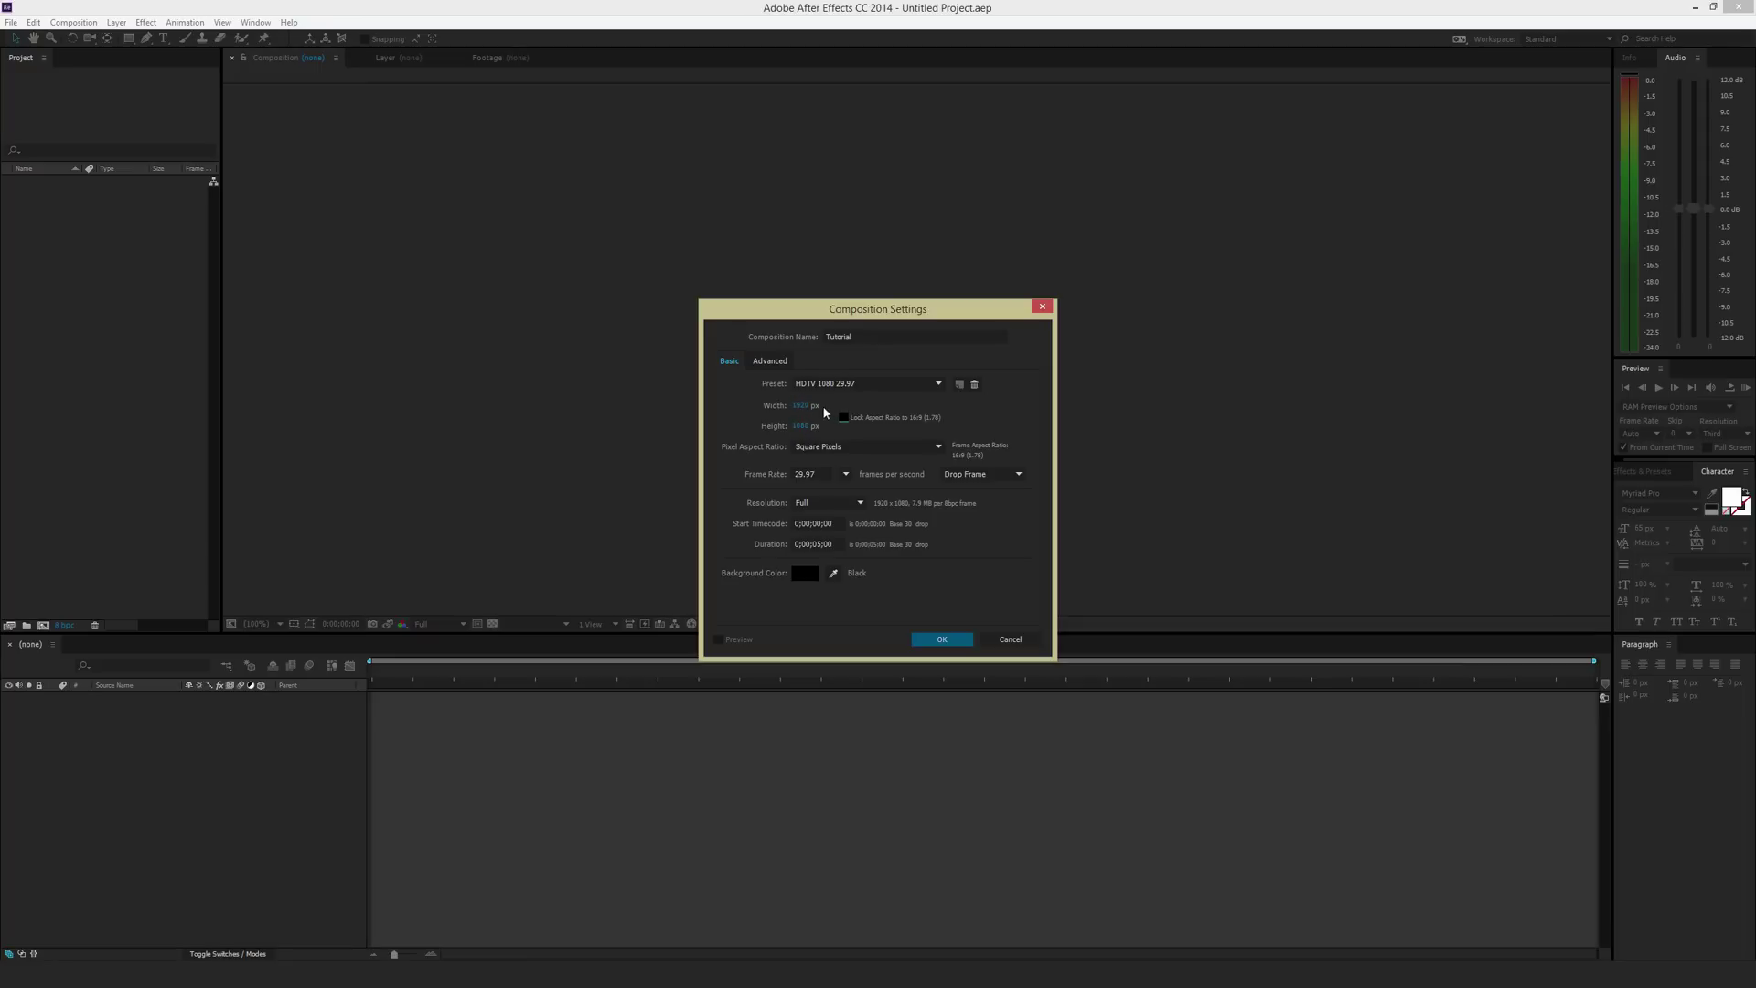
- Keep the HDTV 1080 29.97 preset and the 29.97 frame rate
click(873, 386)
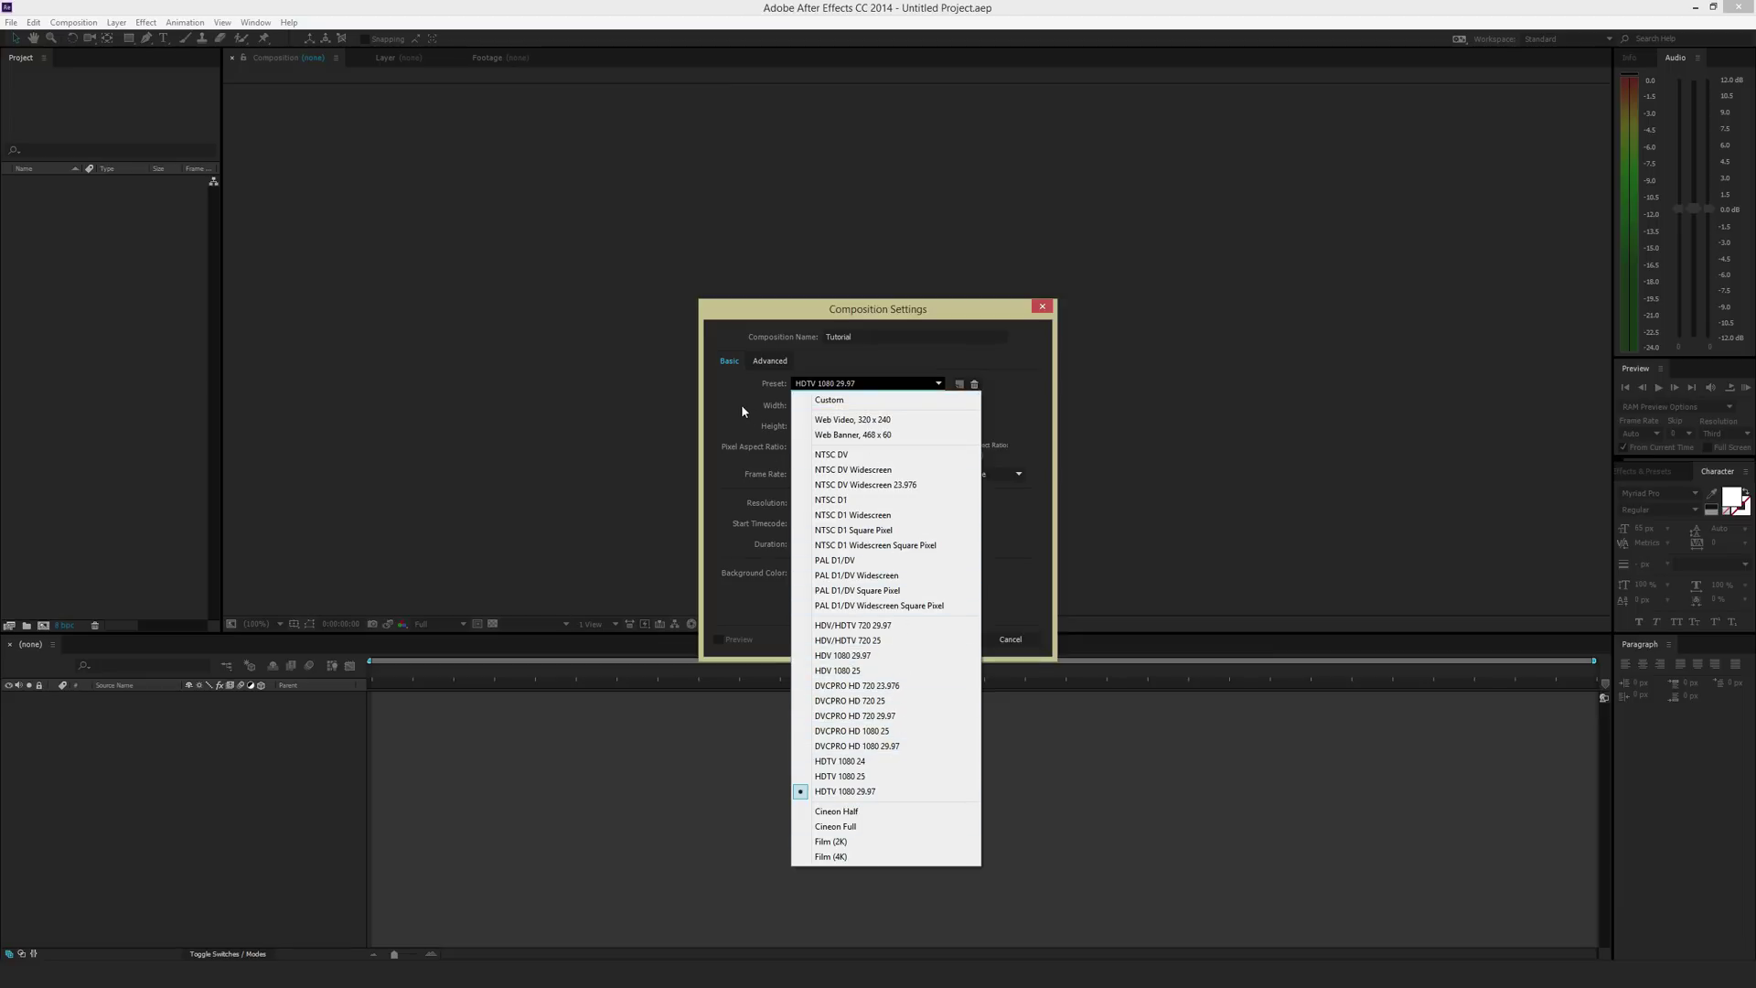
click(773, 403)
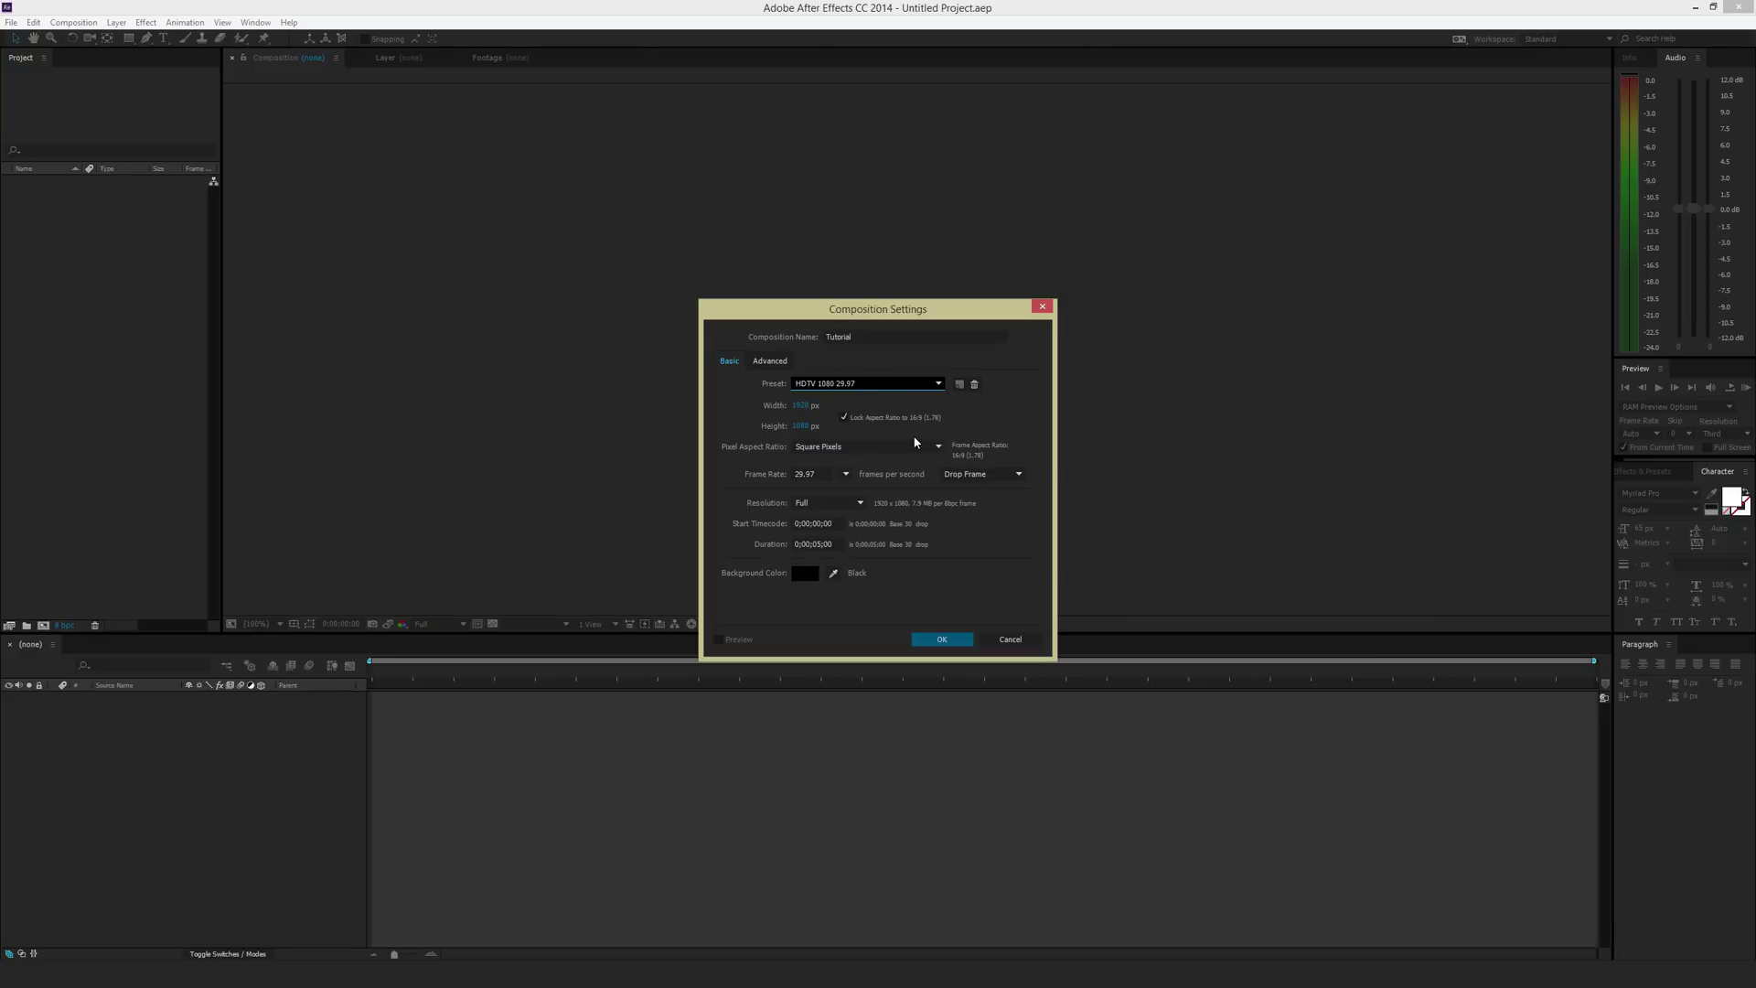
click(822, 473)
click(747, 567)
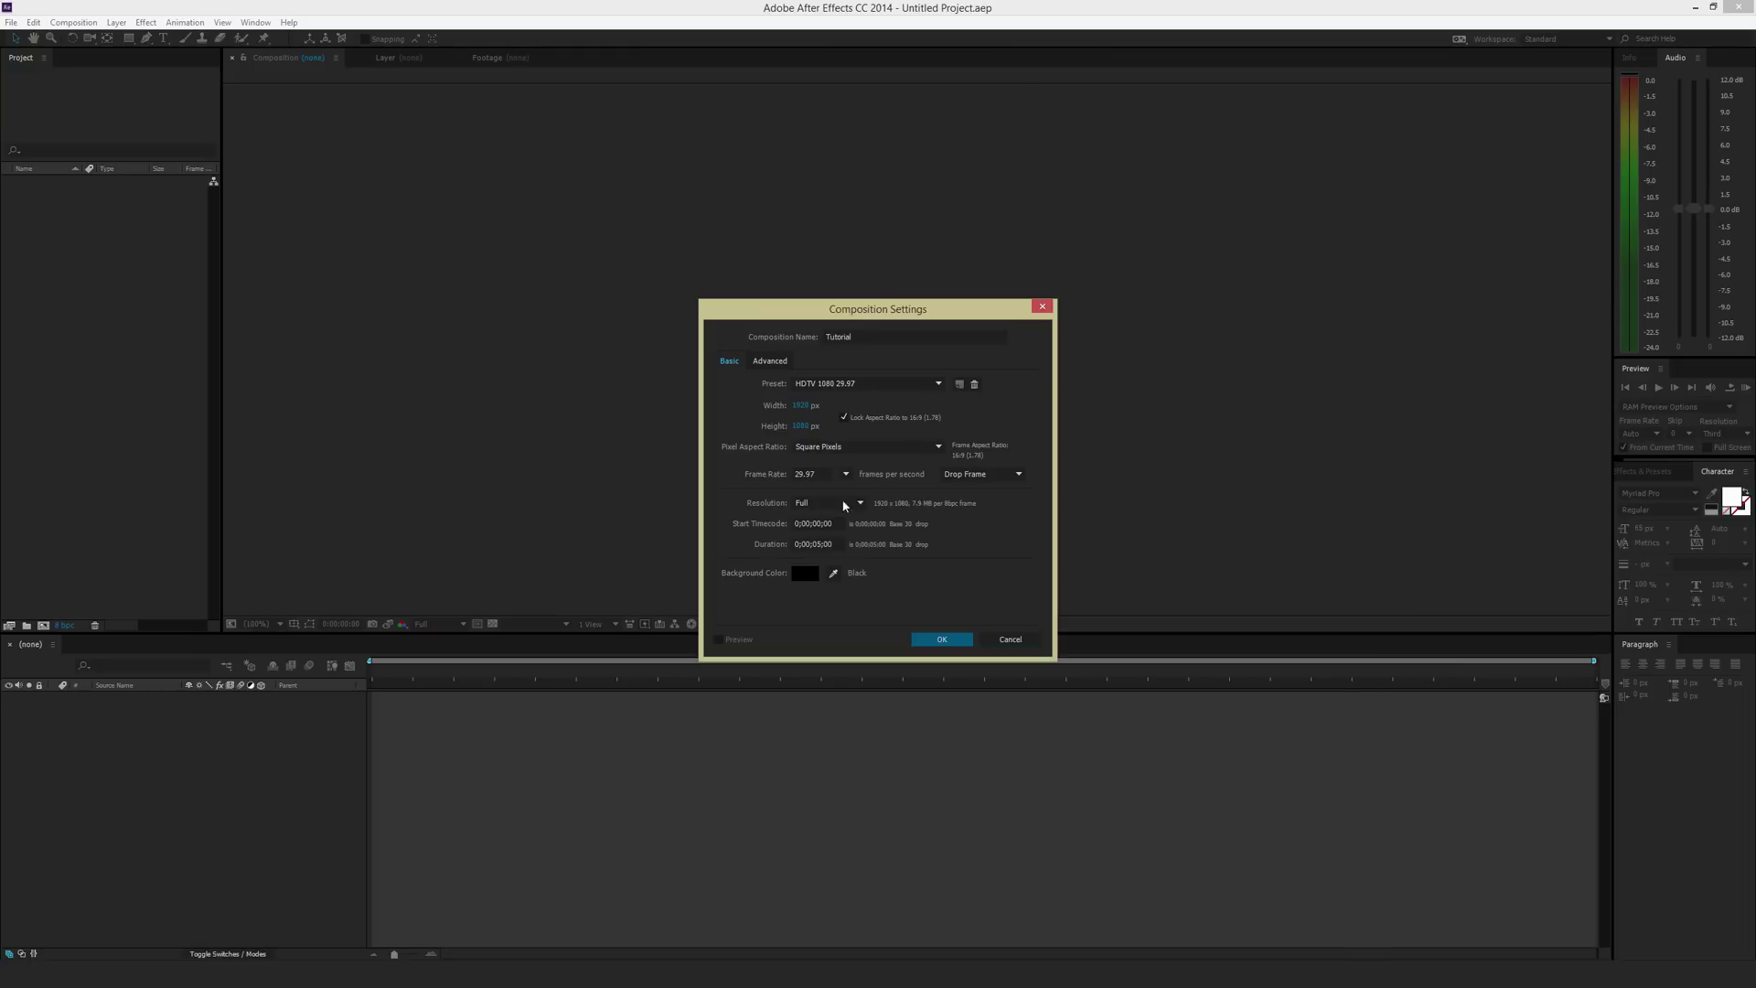
- Review the composition duration field, keeping it at five seconds
click(834, 544)
double_click(839, 543)
click(815, 543)
double_click(802, 544)
double_click(796, 544)
drag(834, 544, 765, 542)
- Try a dusty red background, revert to black, and create the Tutorial composition
click(802, 577)
mouse_move(840, 471)
mouse_down()
mouse_move(851, 516)
mouse_move(764, 489)
mouse_move(786, 464)
mouse_up()
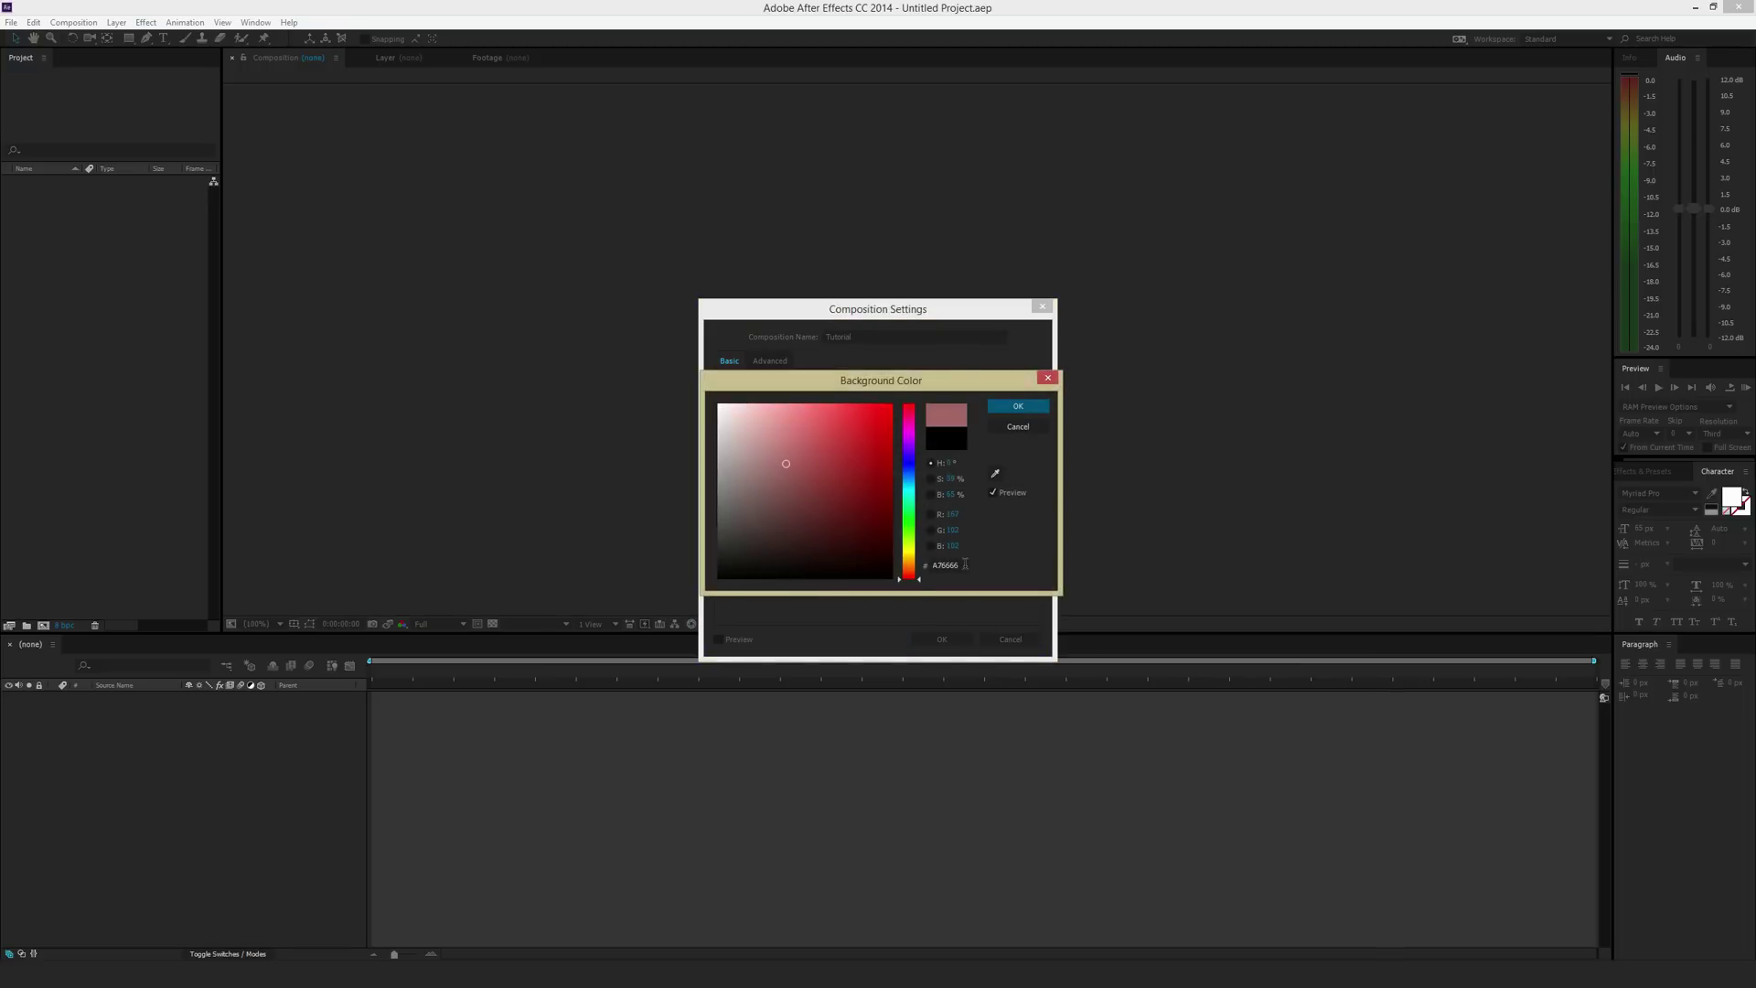
click(1017, 427)
click(941, 639)
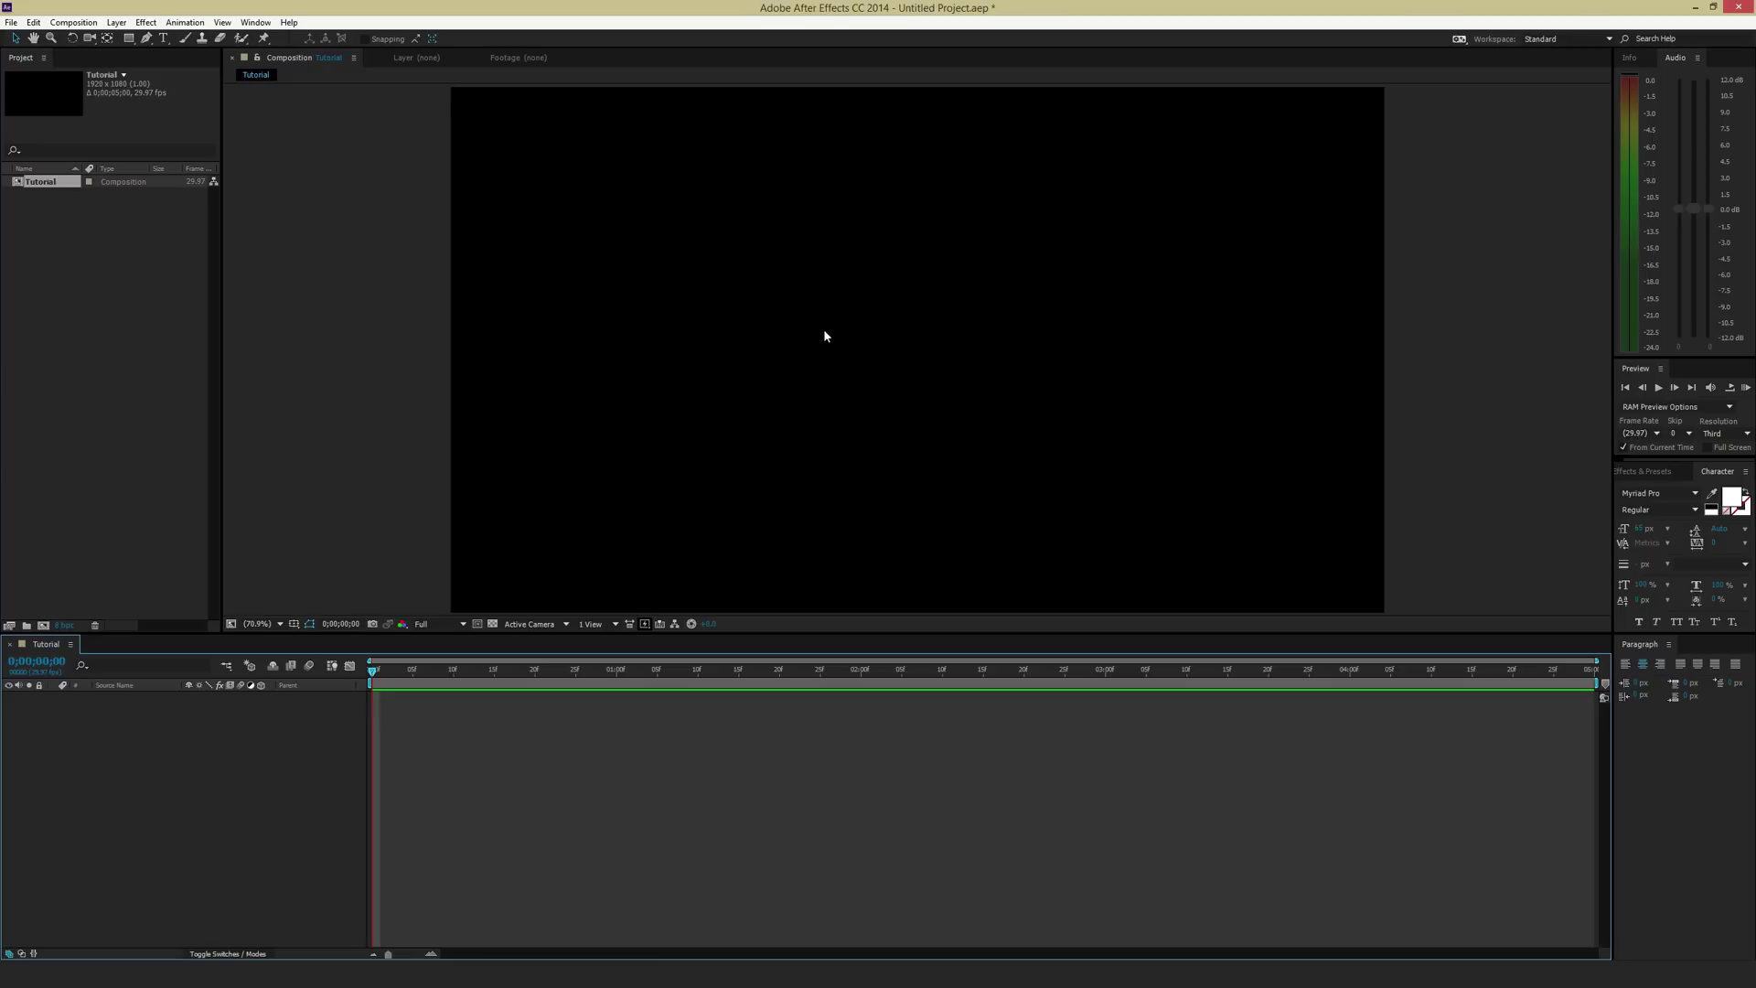
- Choose the Rectangle tool with a white fill
click(129, 39)
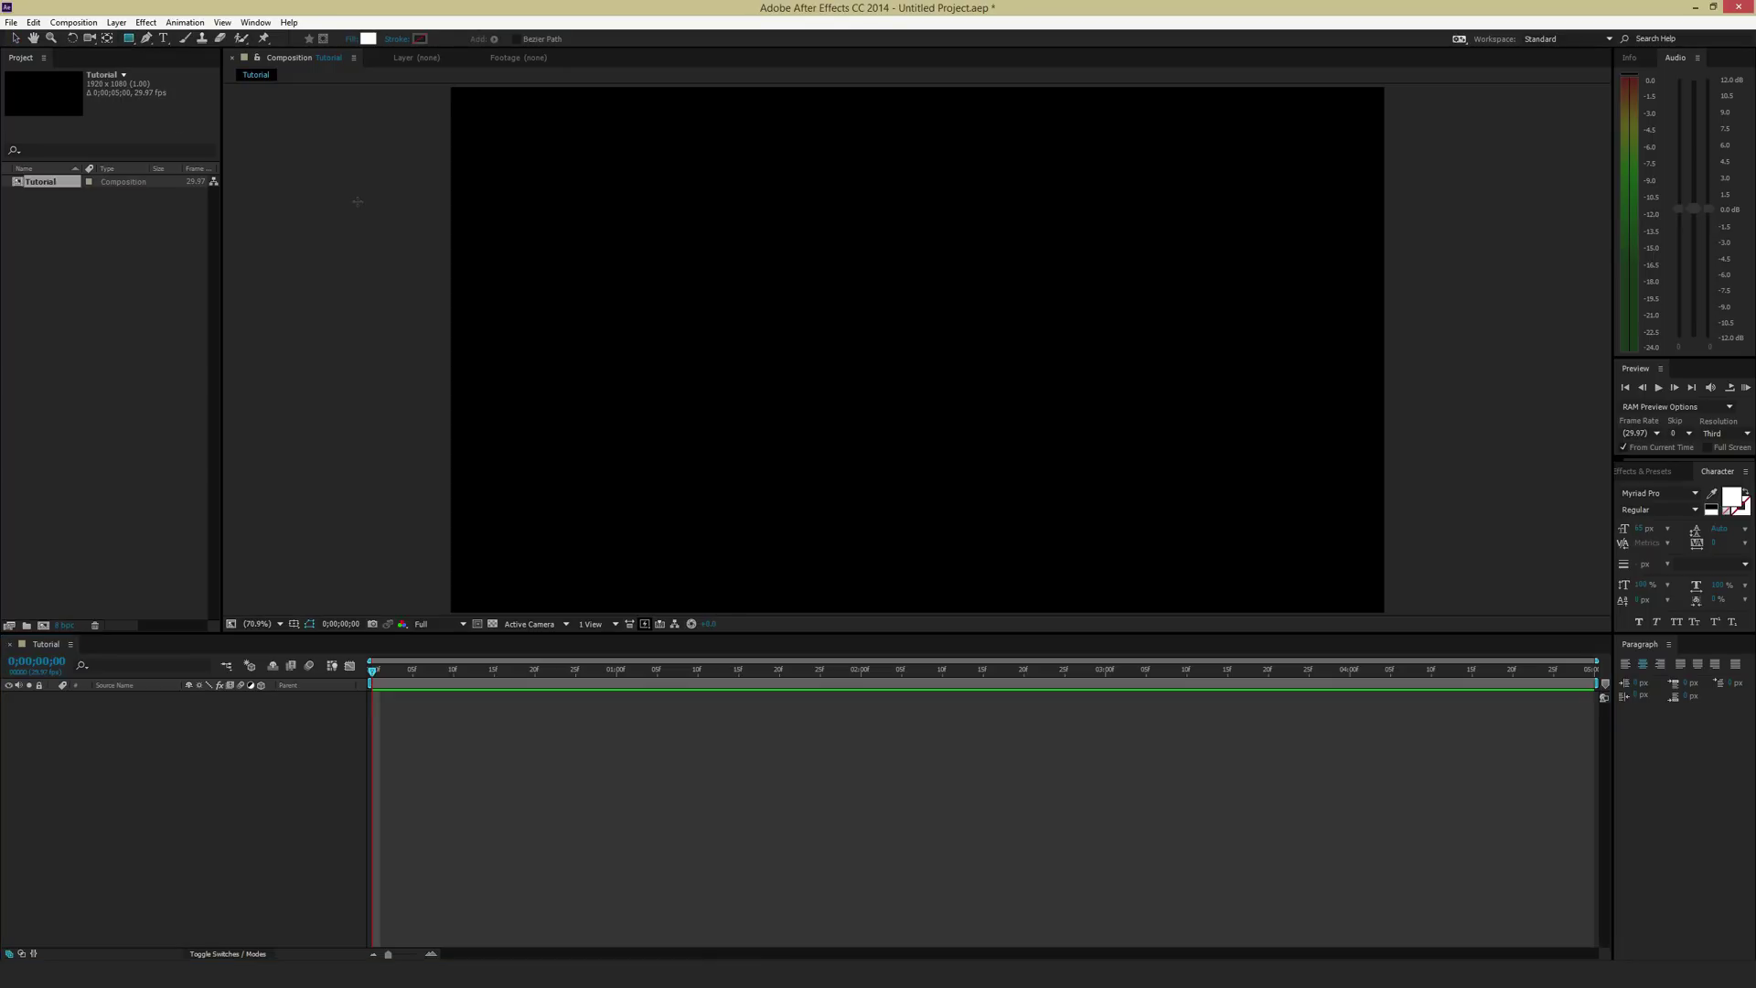
click(368, 39)
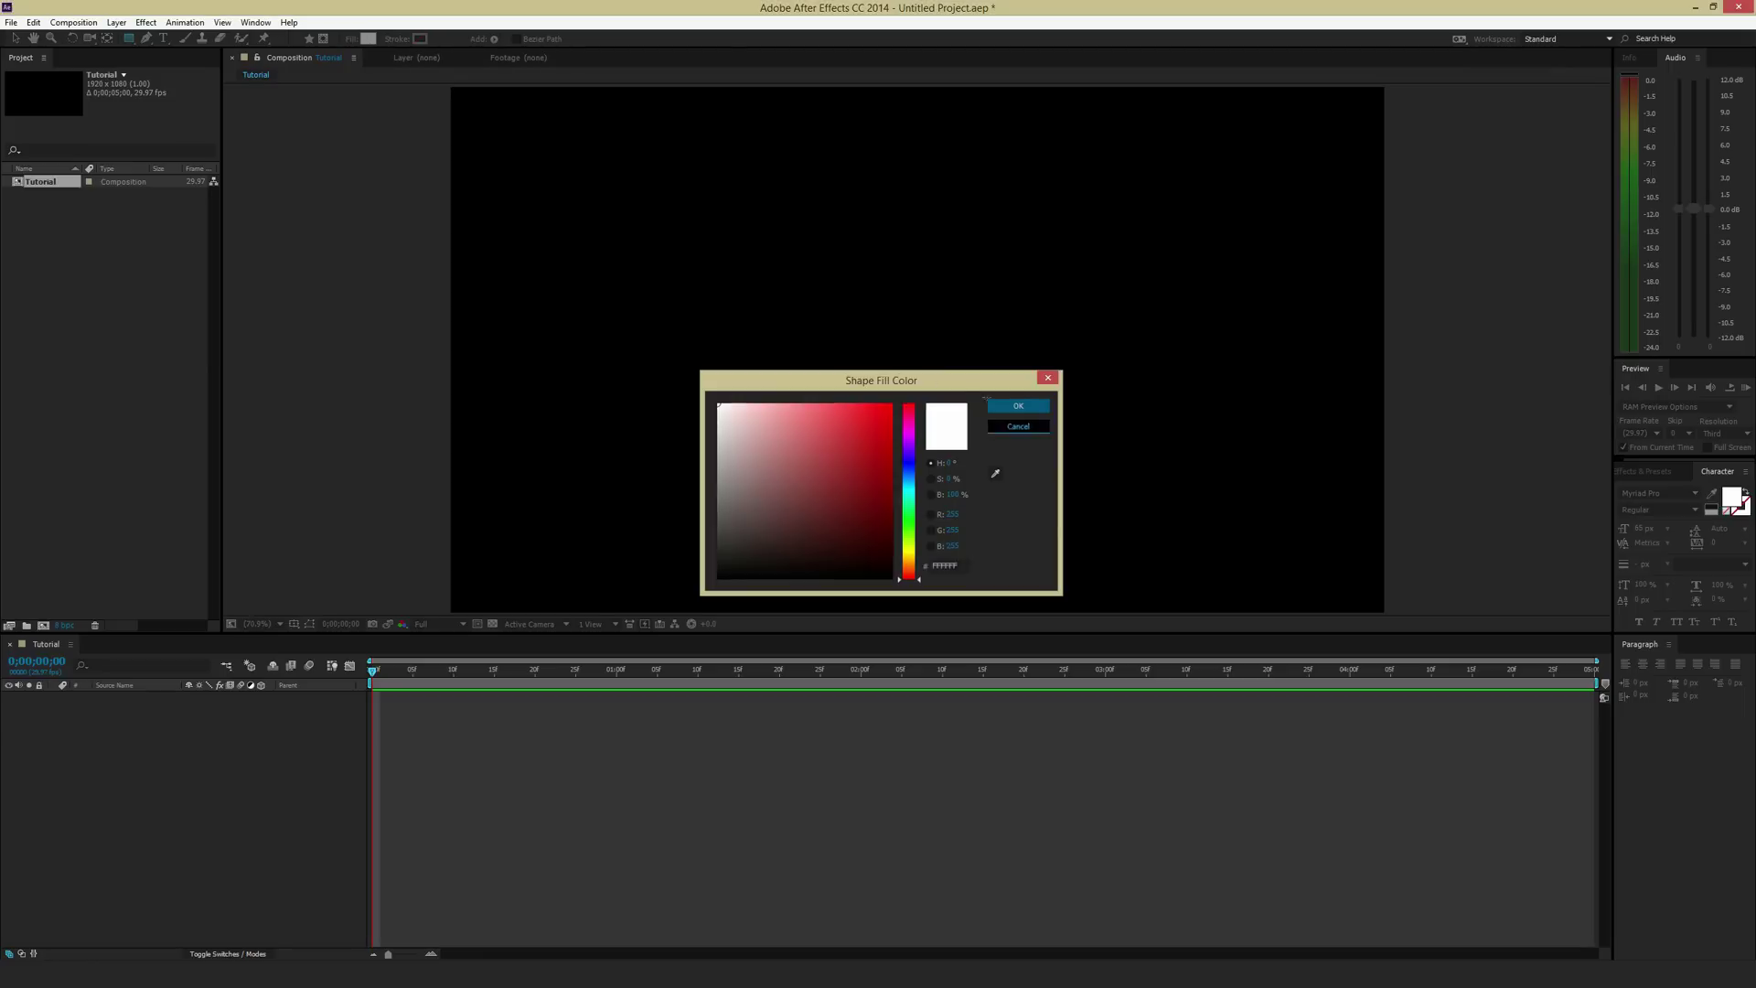
click(1018, 406)
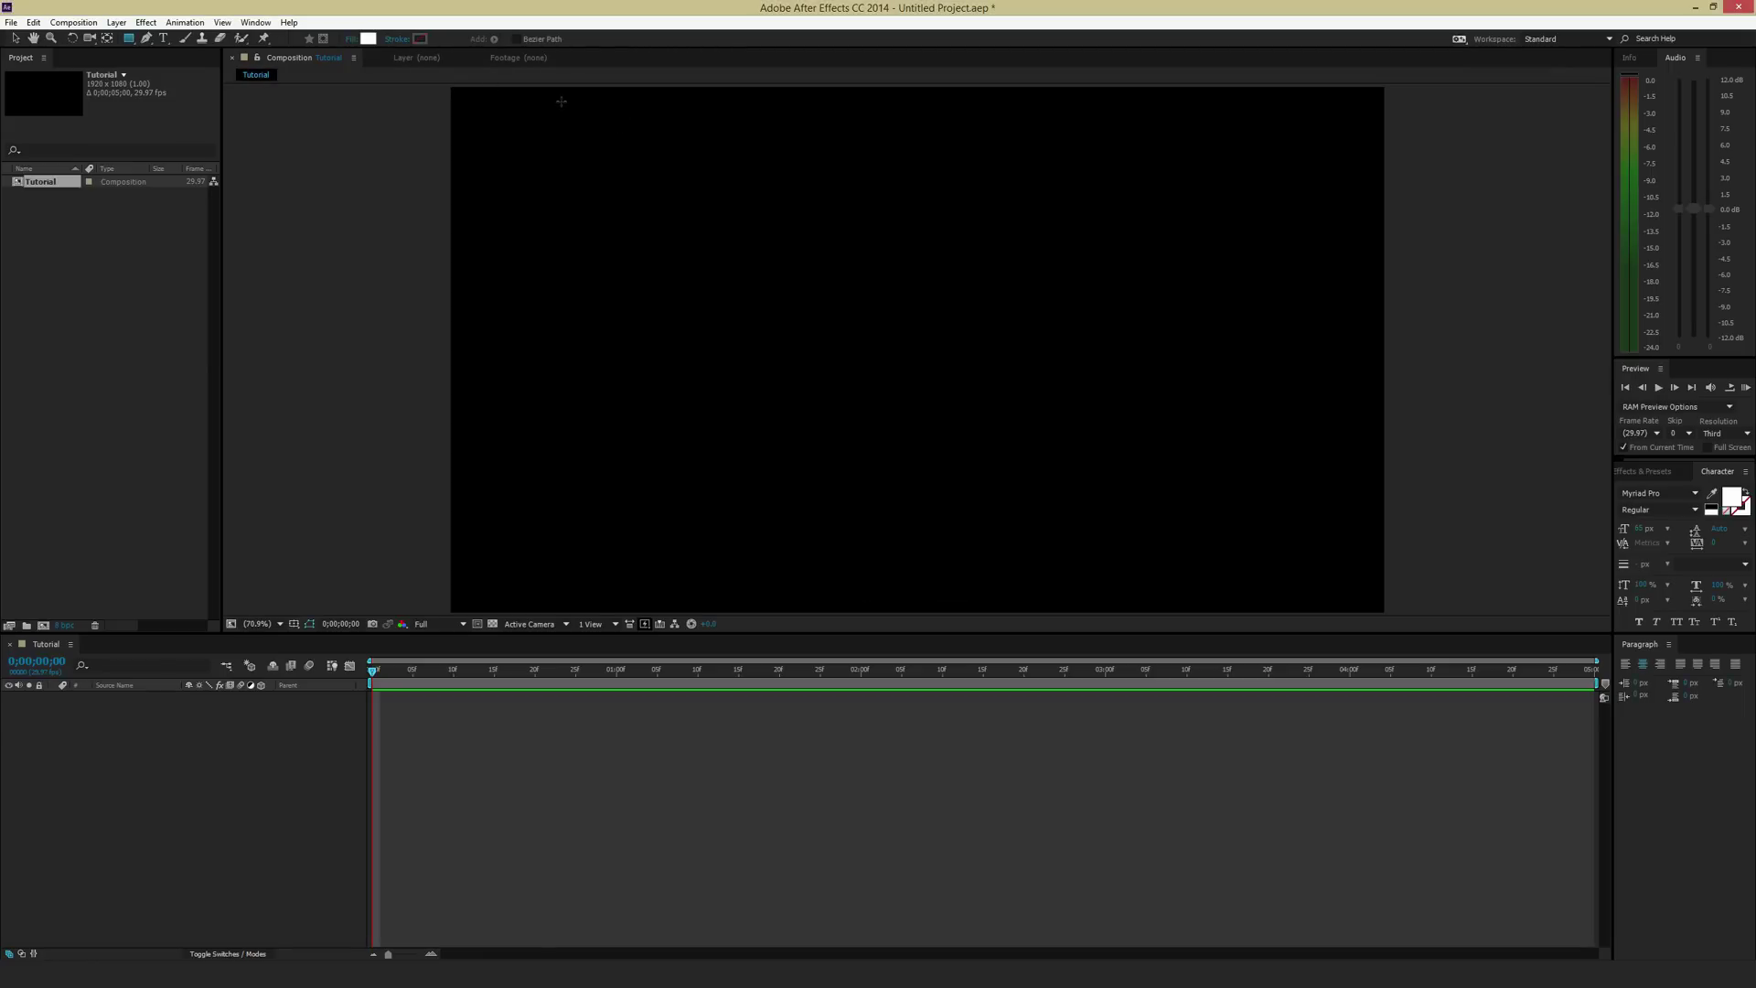
- Cycle the rectangle stroke type through red and gradient until it is None
alt+click(426, 42)
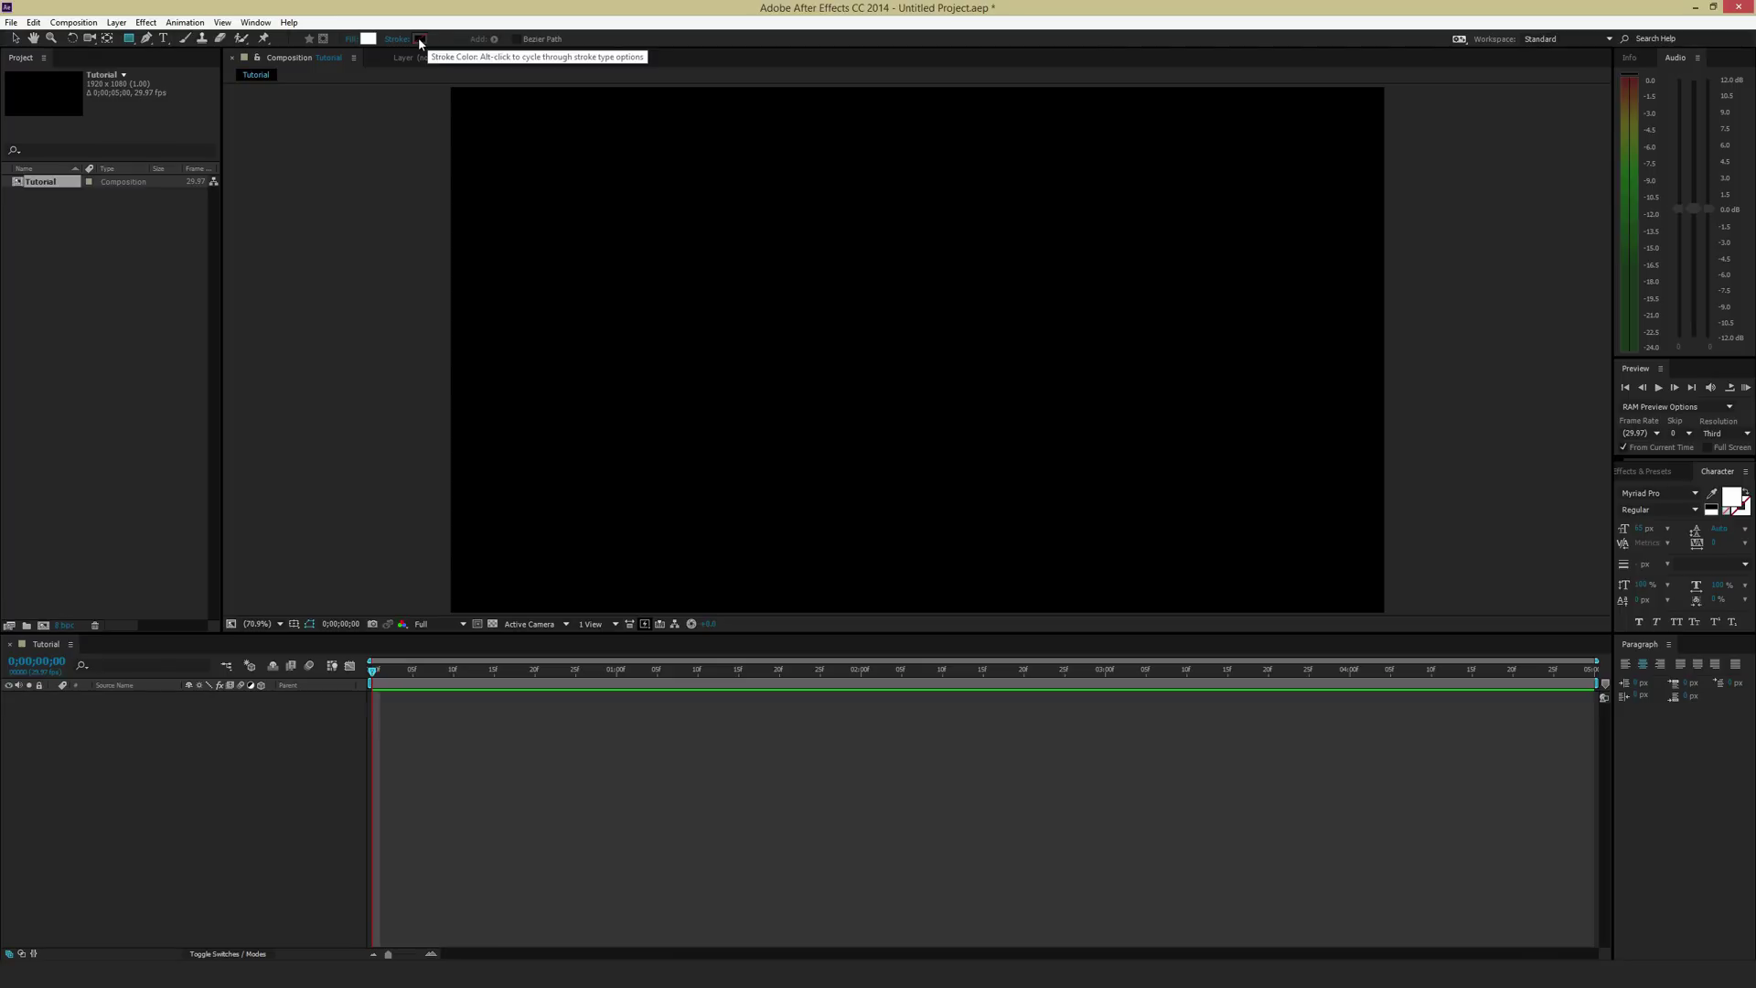
alt+click(419, 39)
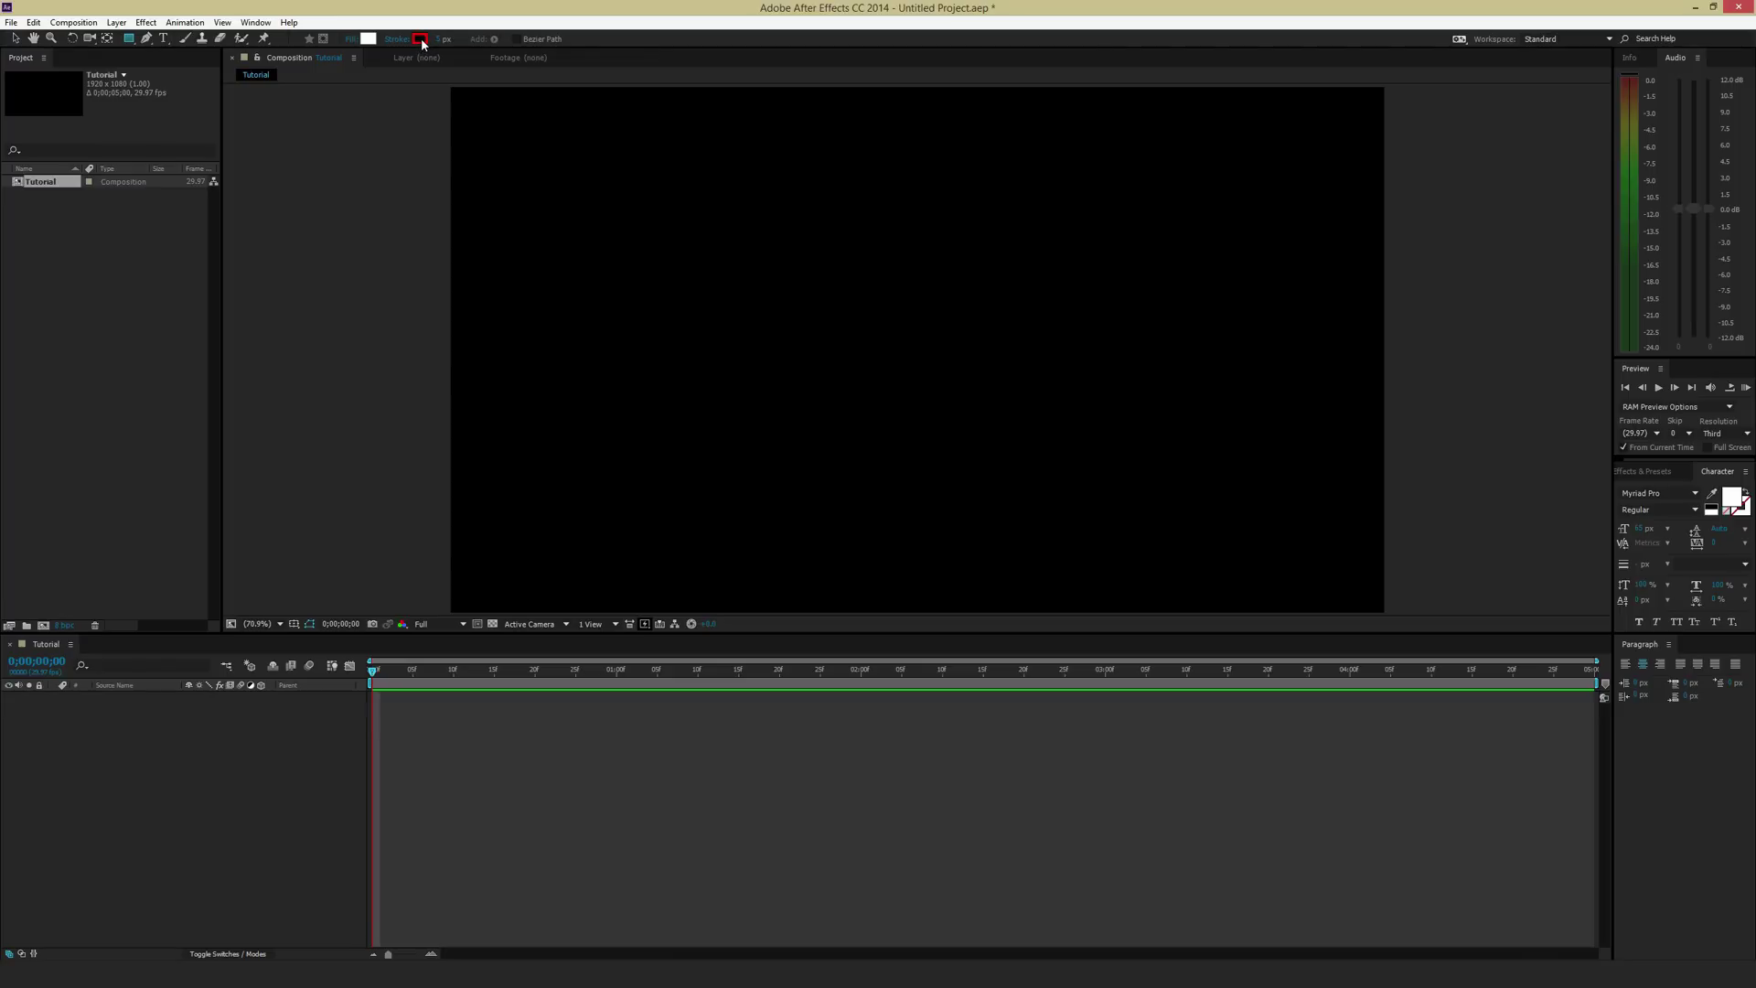
alt+click(420, 40)
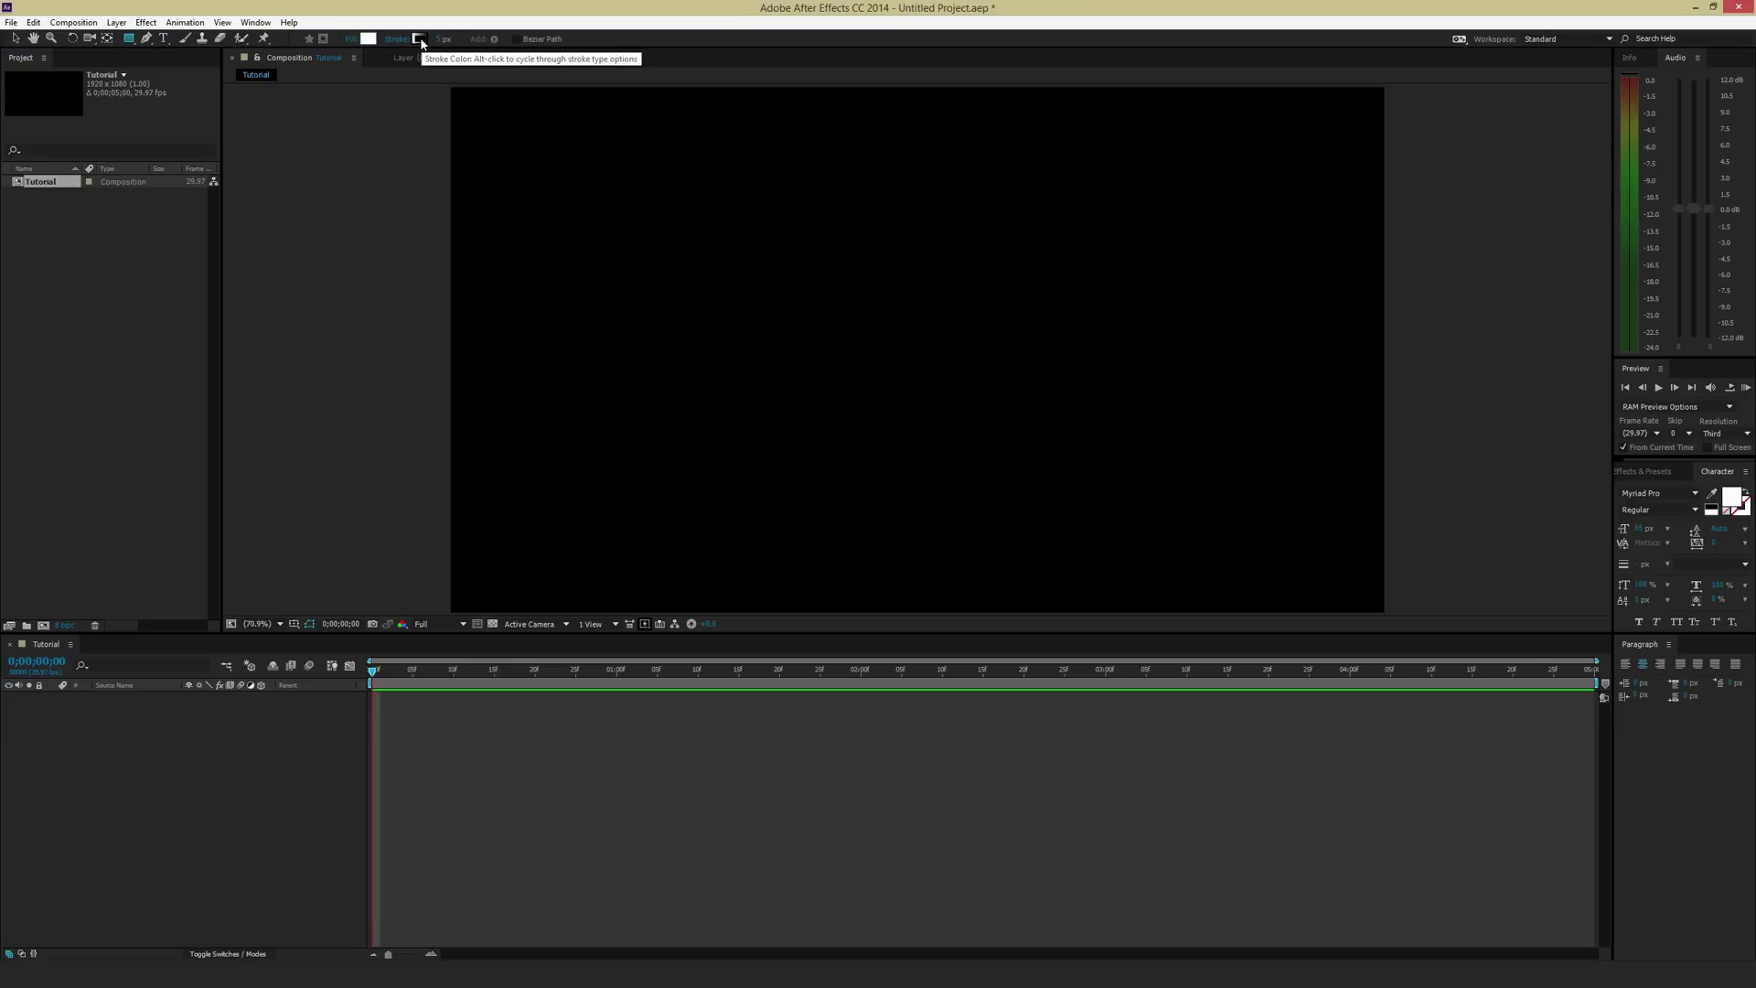
alt+click(421, 40)
alt+click(421, 41)
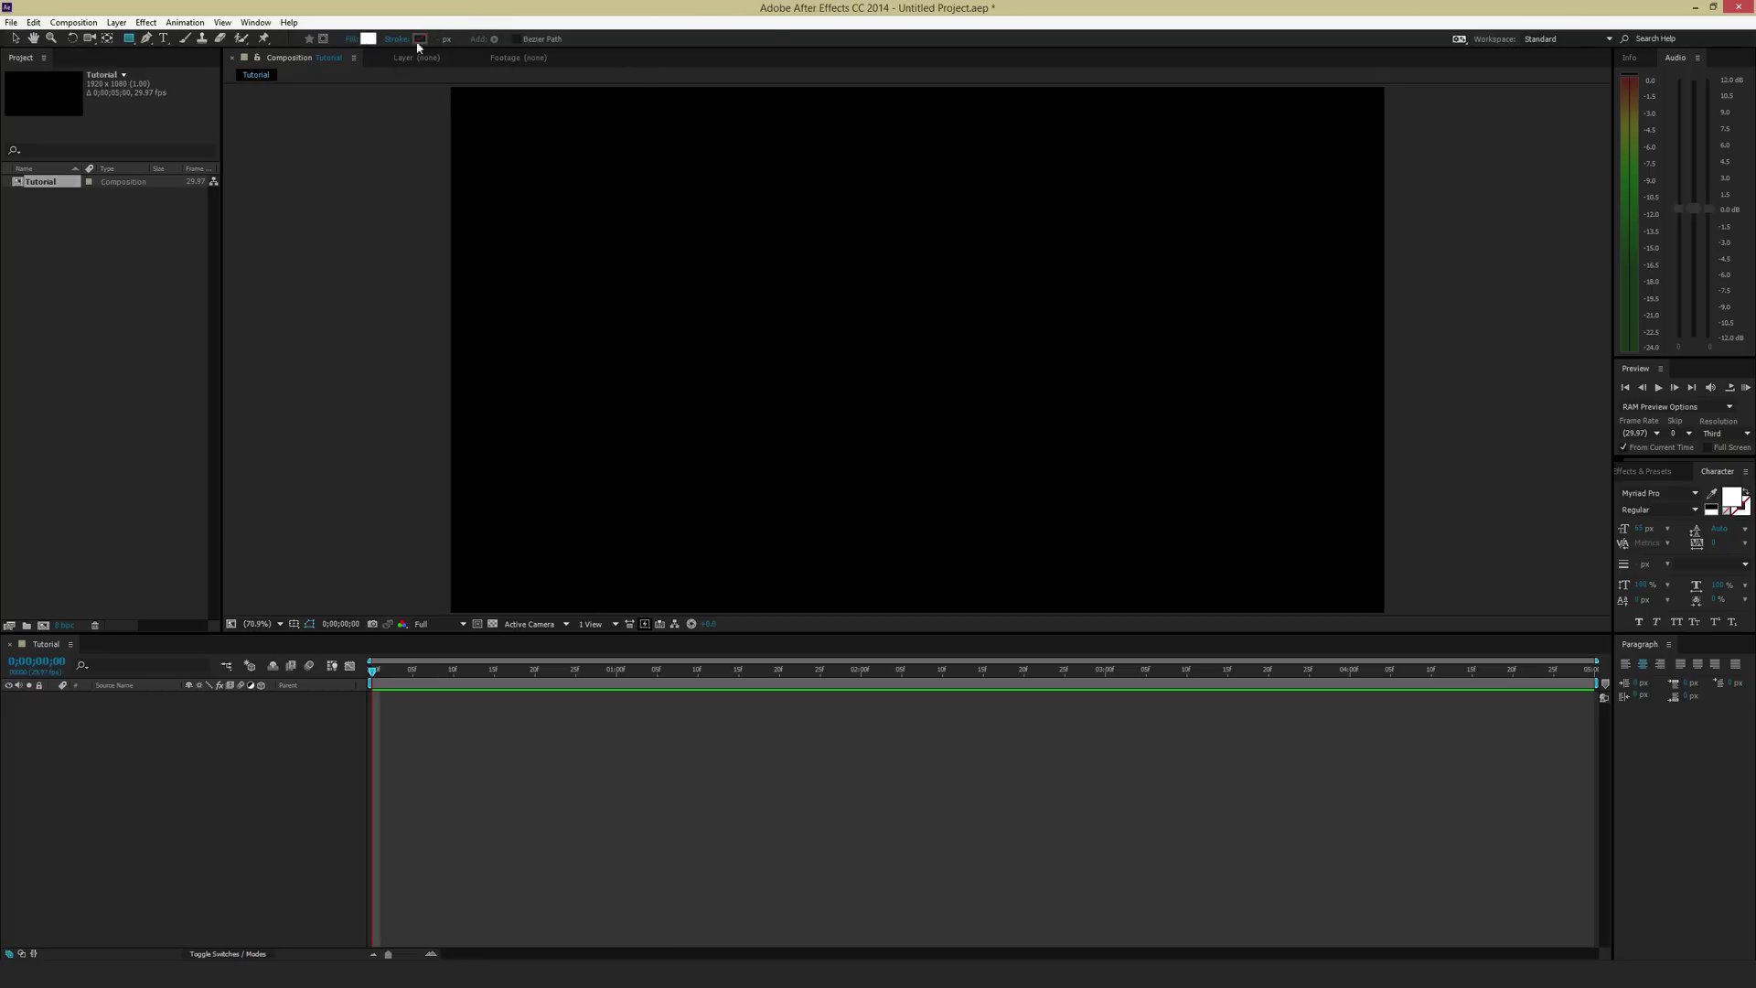
drag(448, 88, 1385, 613)
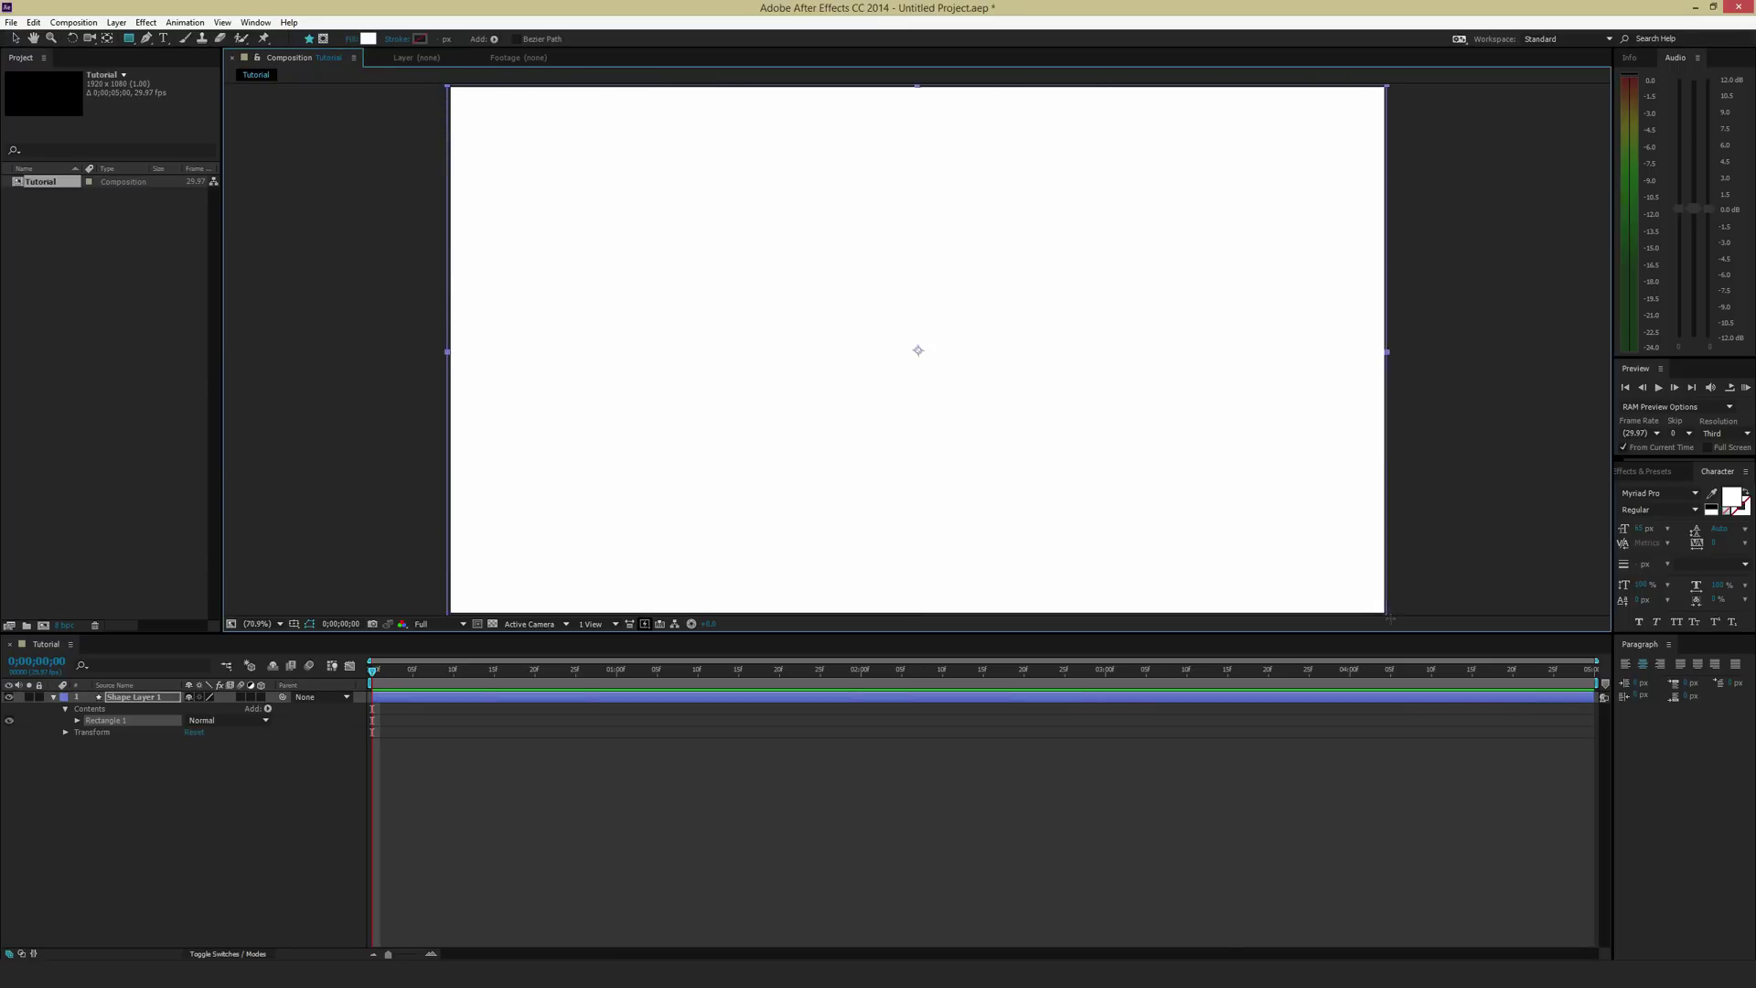
key(v)
click(1393, 385)
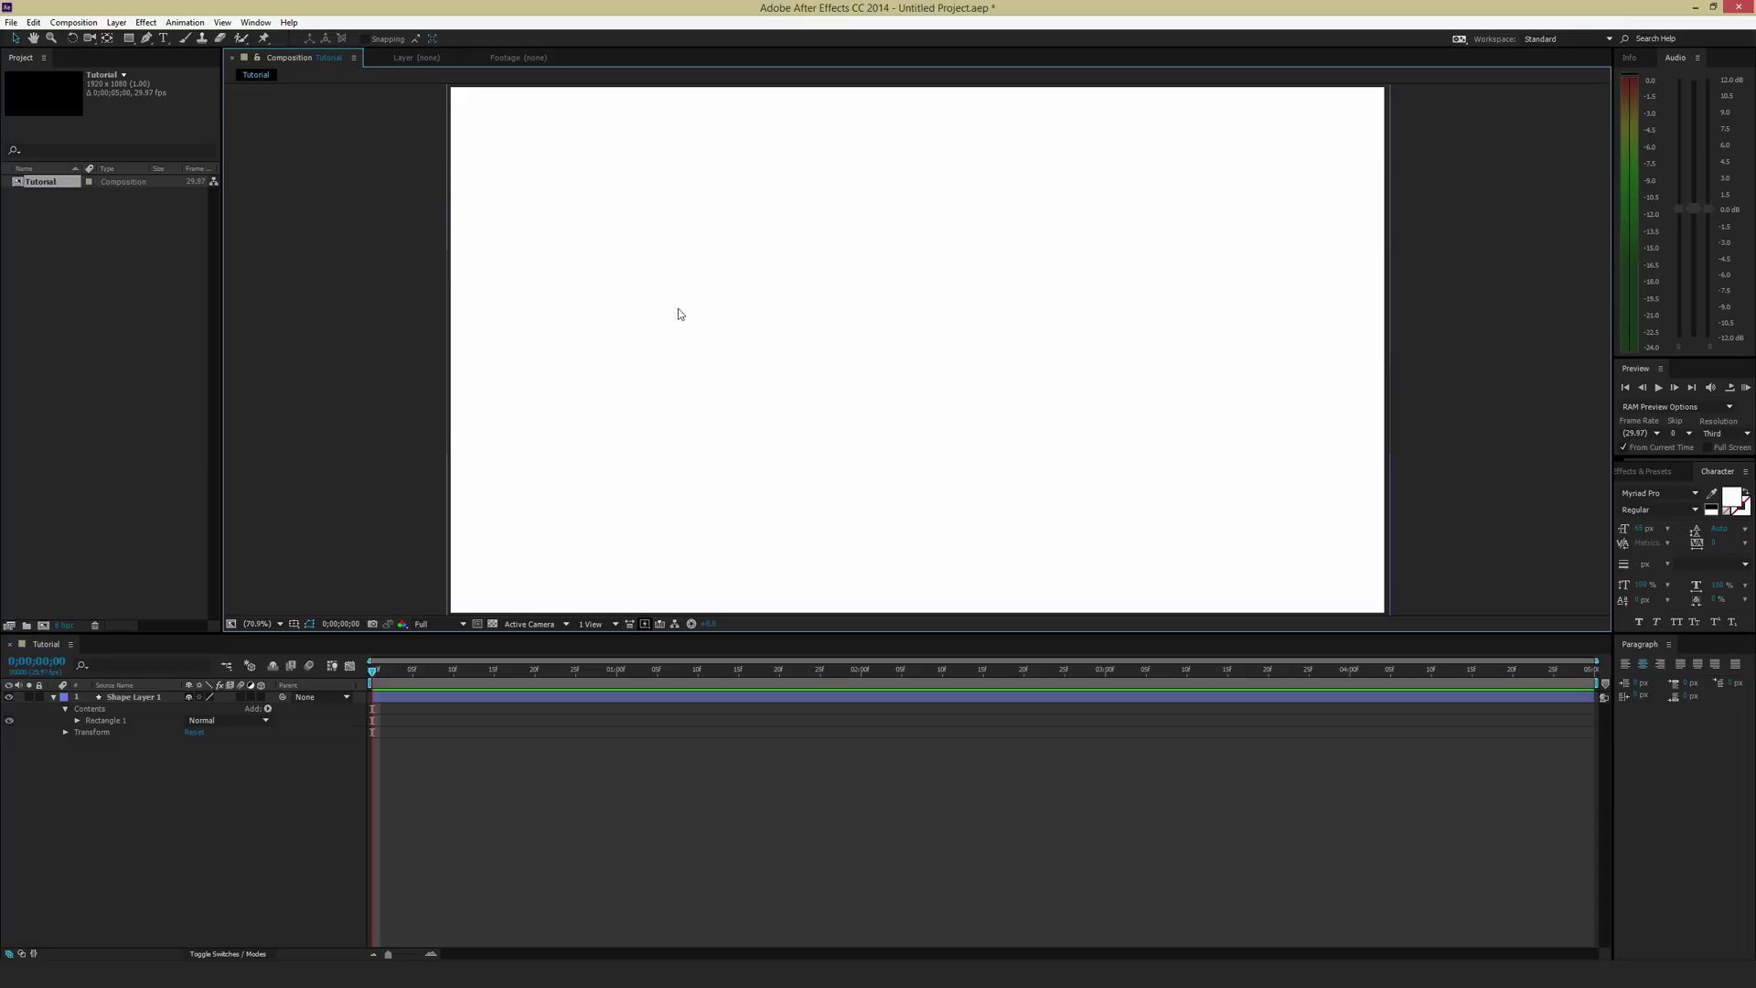
click(80, 23)
click(85, 60)
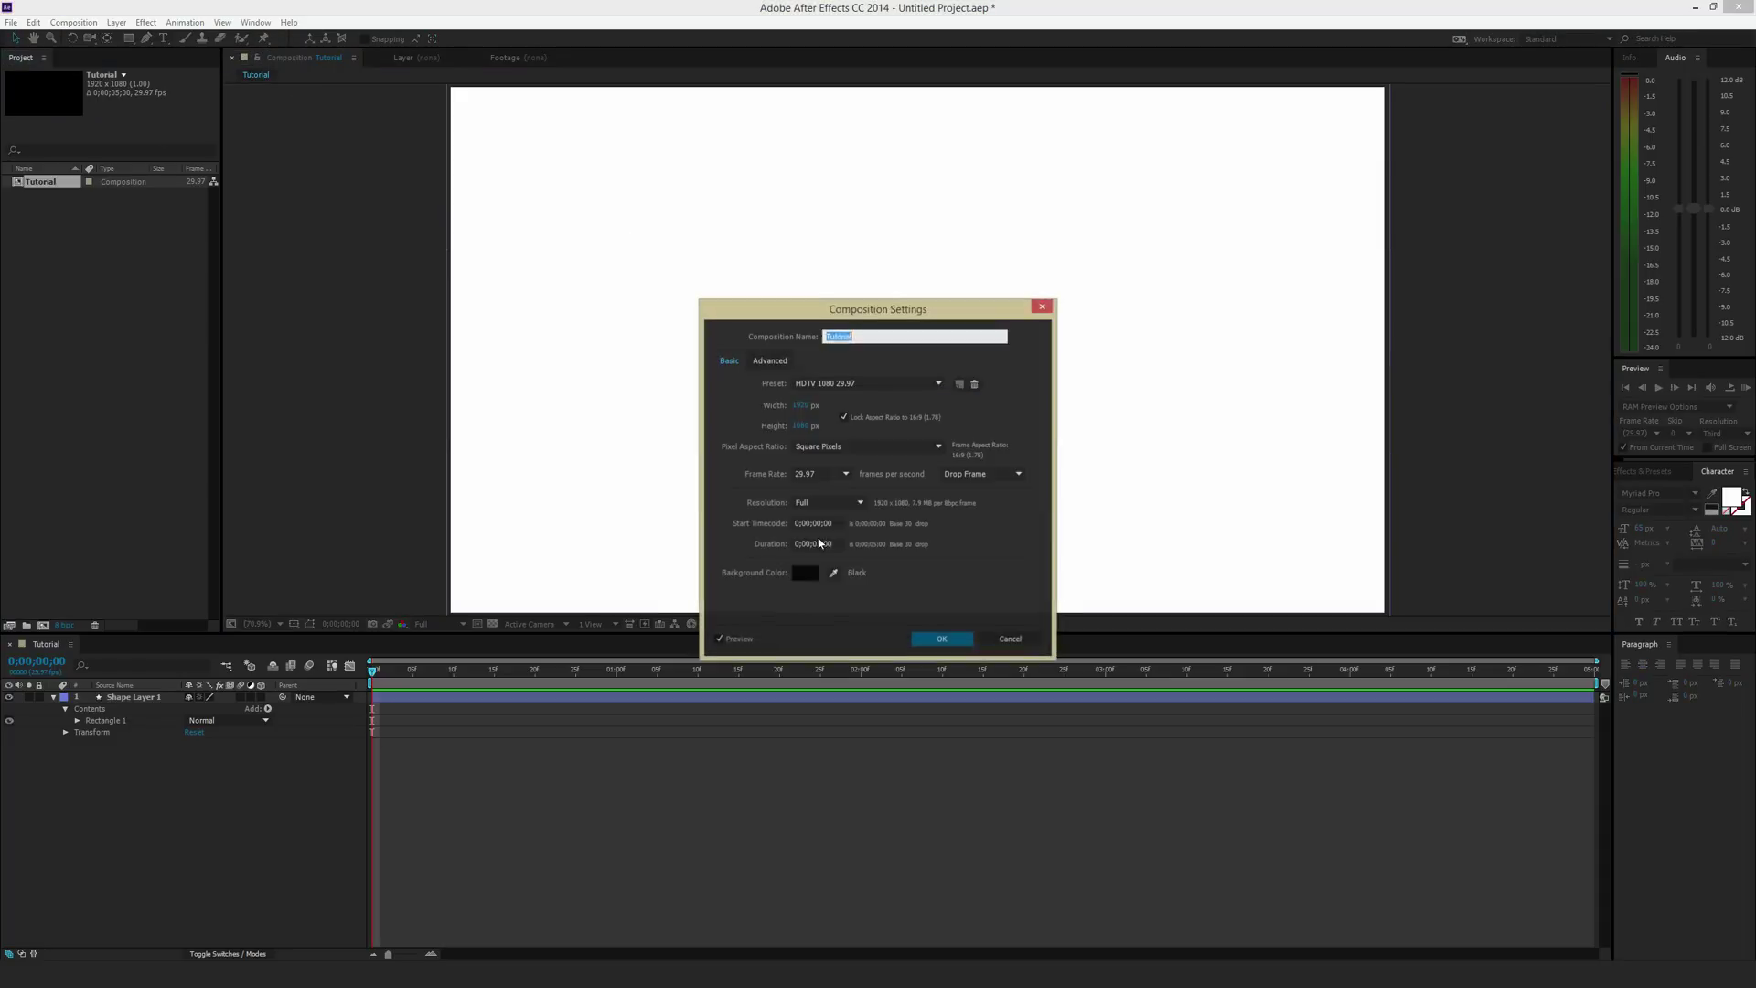
key(Escape)
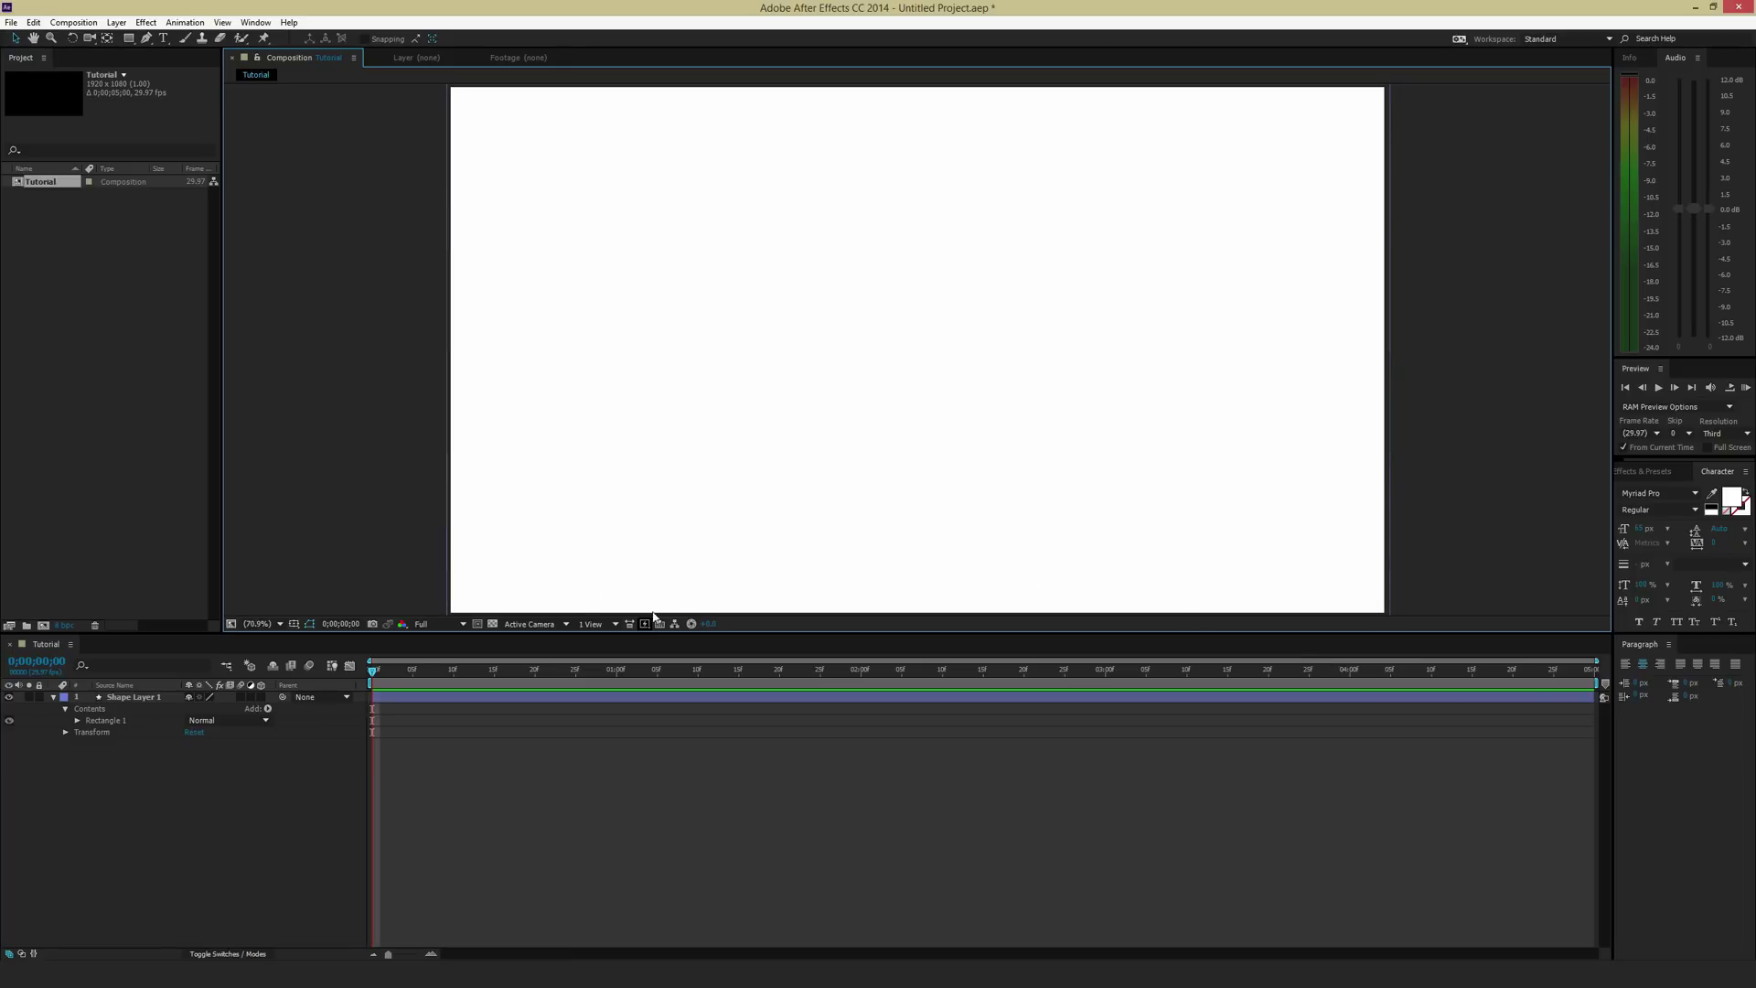
click(131, 698)
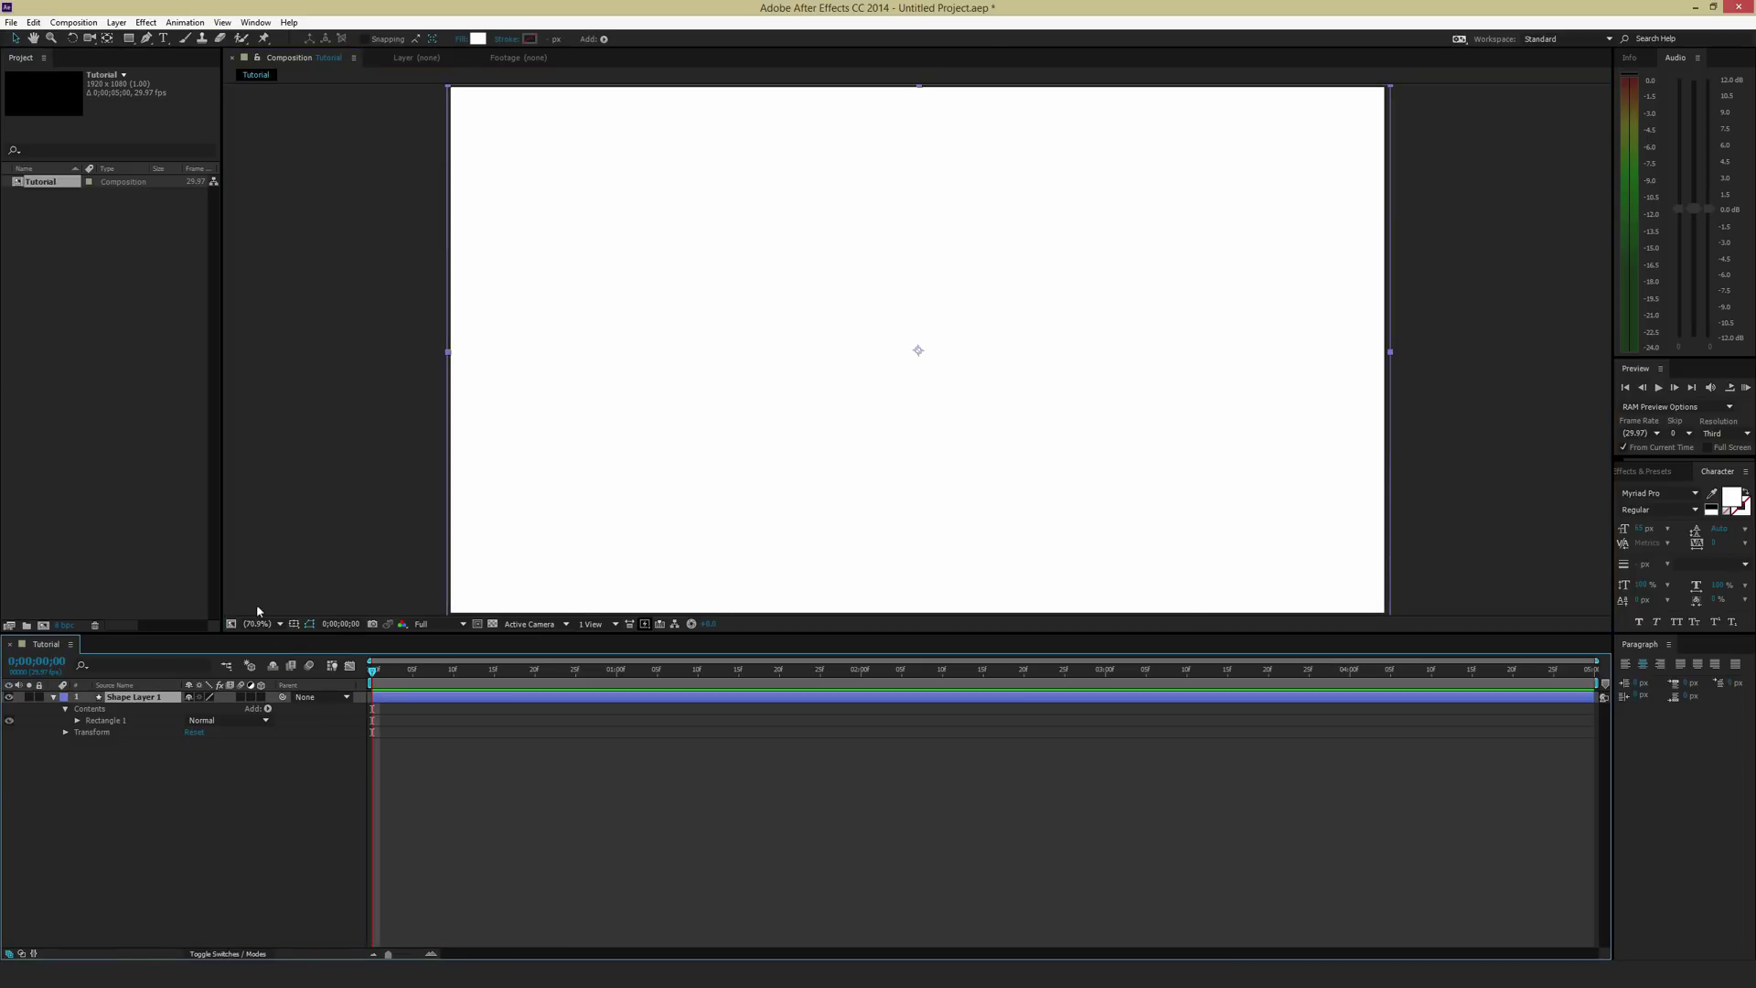
click(53, 698)
click(53, 697)
click(53, 698)
click(53, 698)
click(53, 698)
click(799, 369)
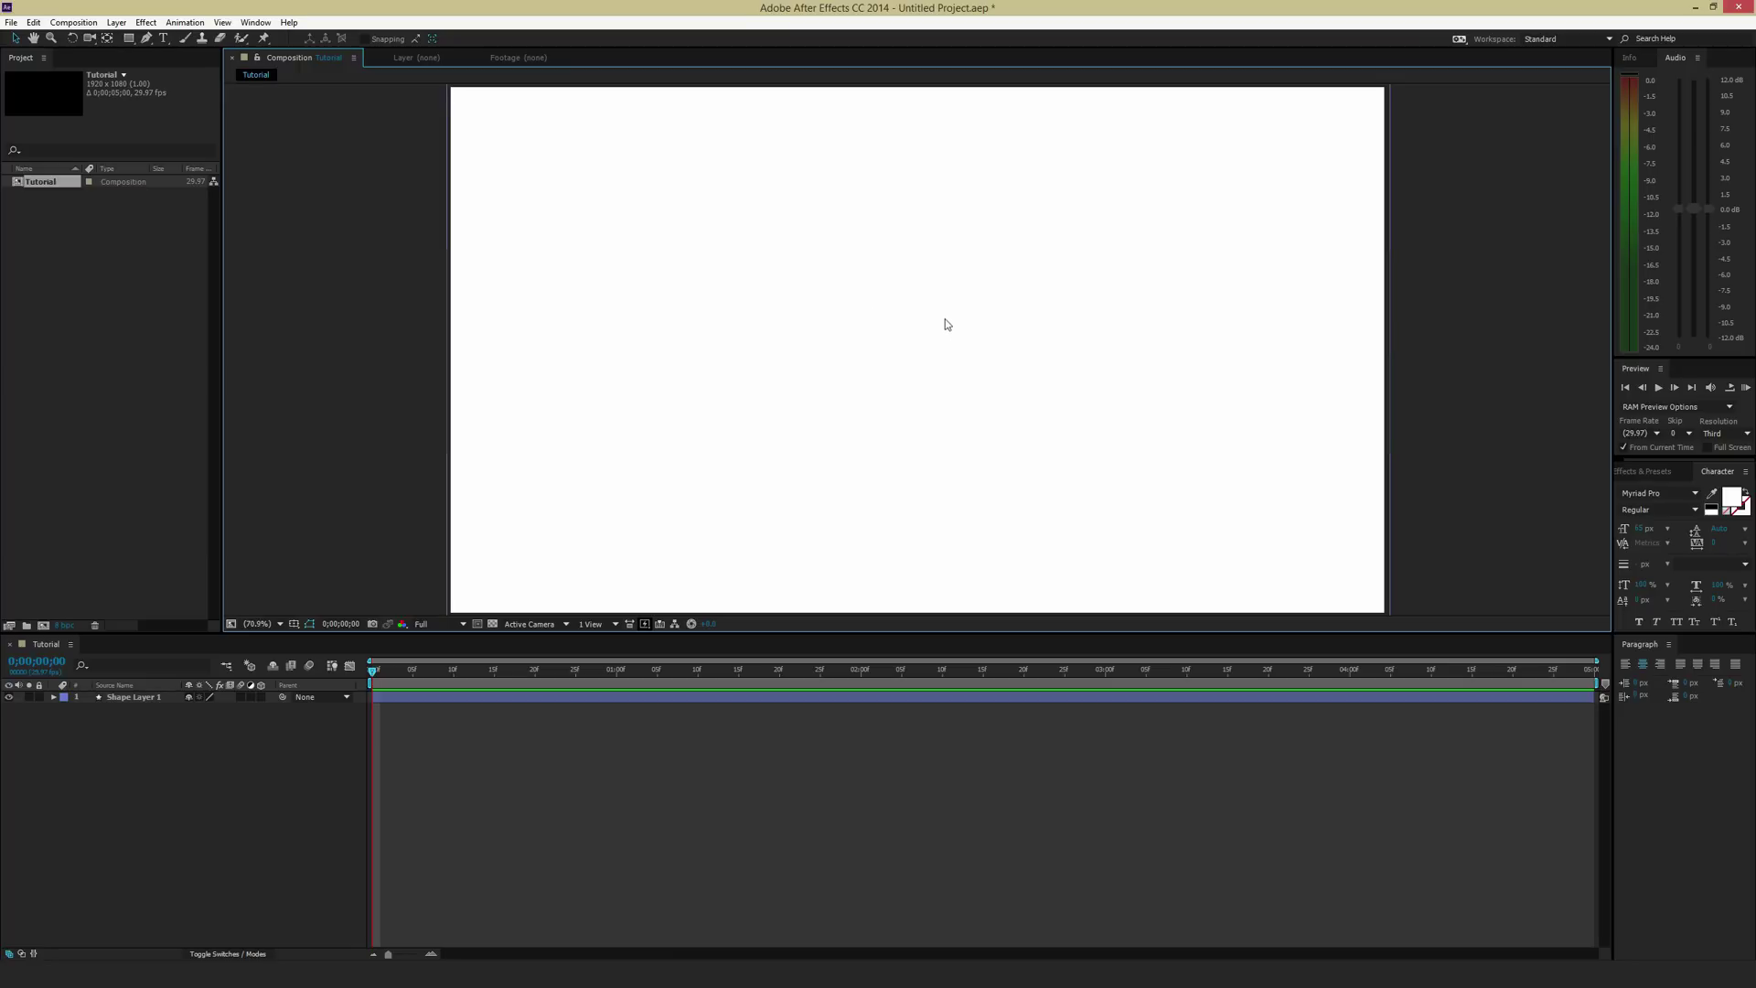
- Import 'FINAL - for Small Applications.ai' through the Project panel's Import File dialog
click(123, 287)
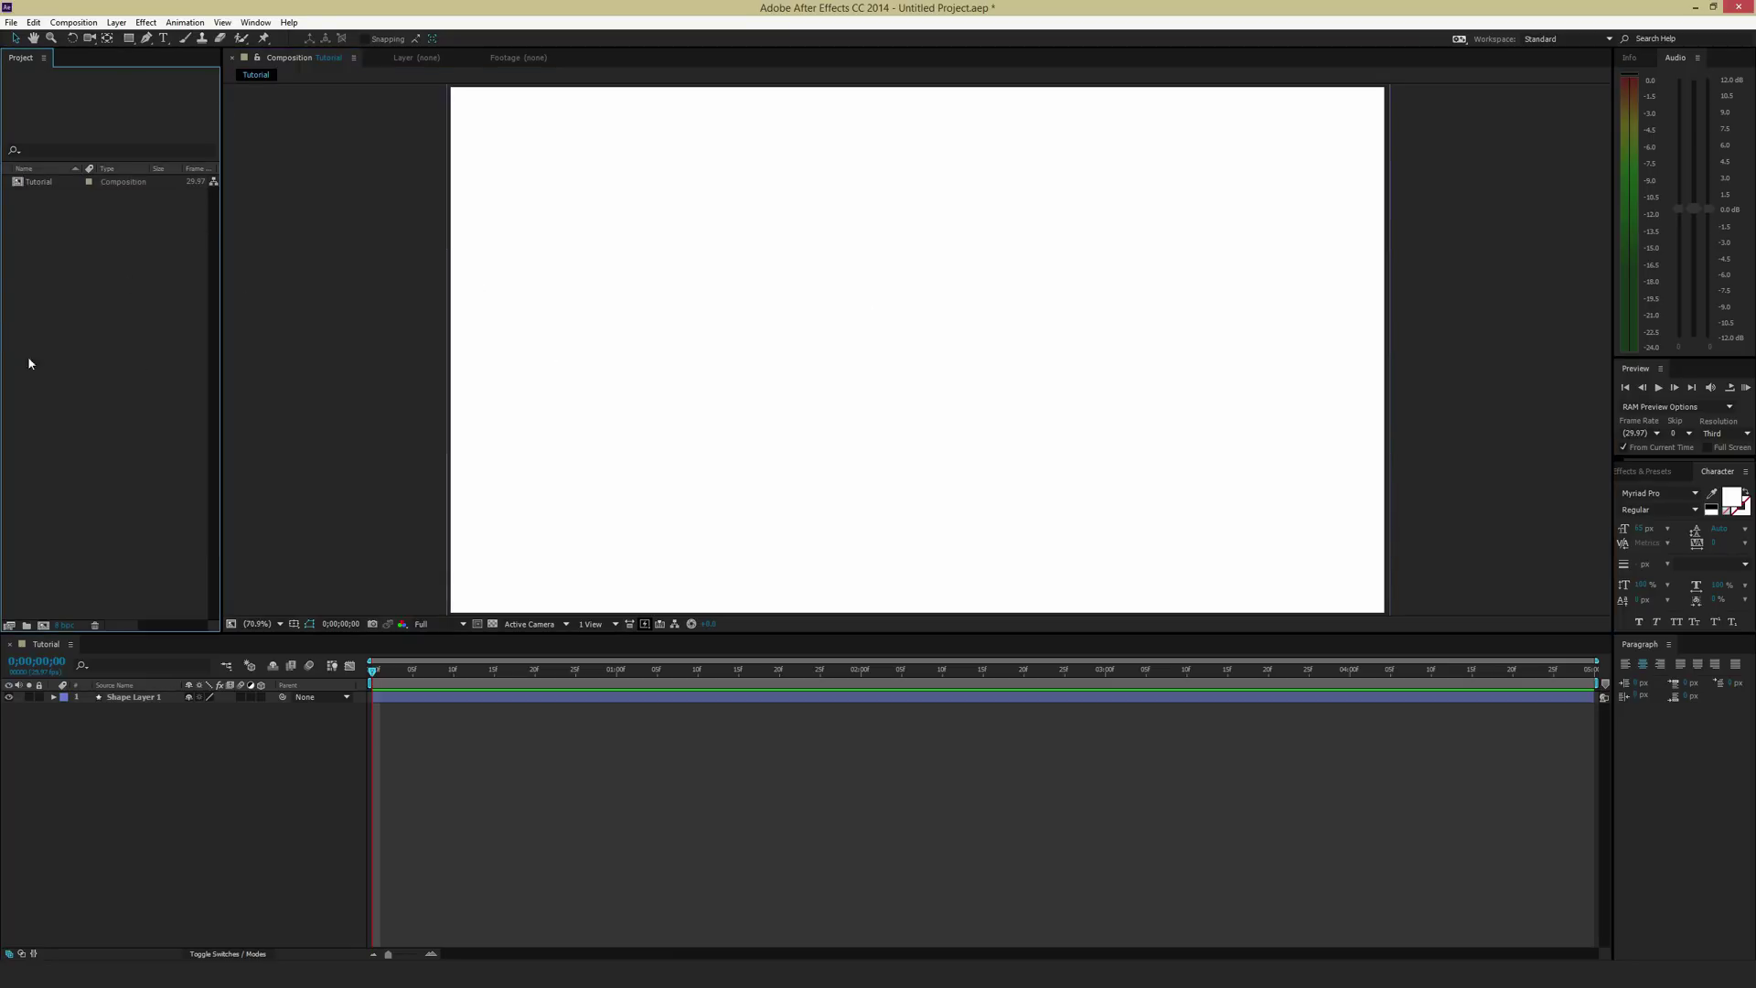
double_click(108, 292)
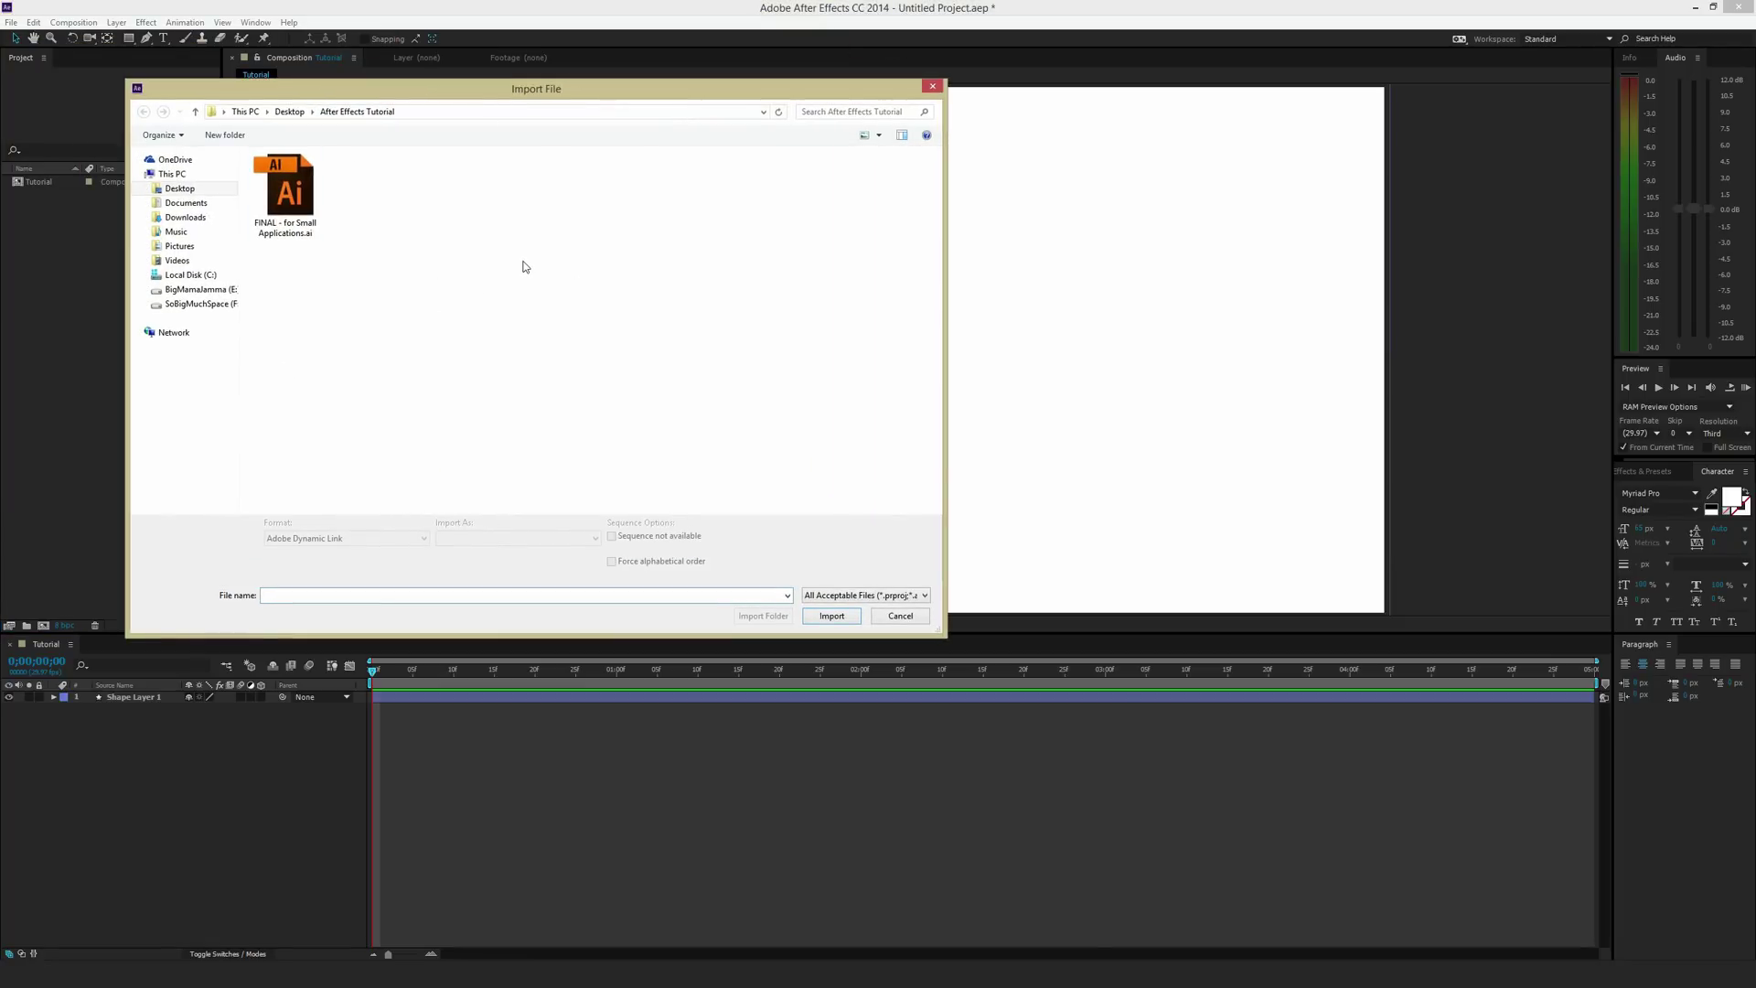
click(272, 174)
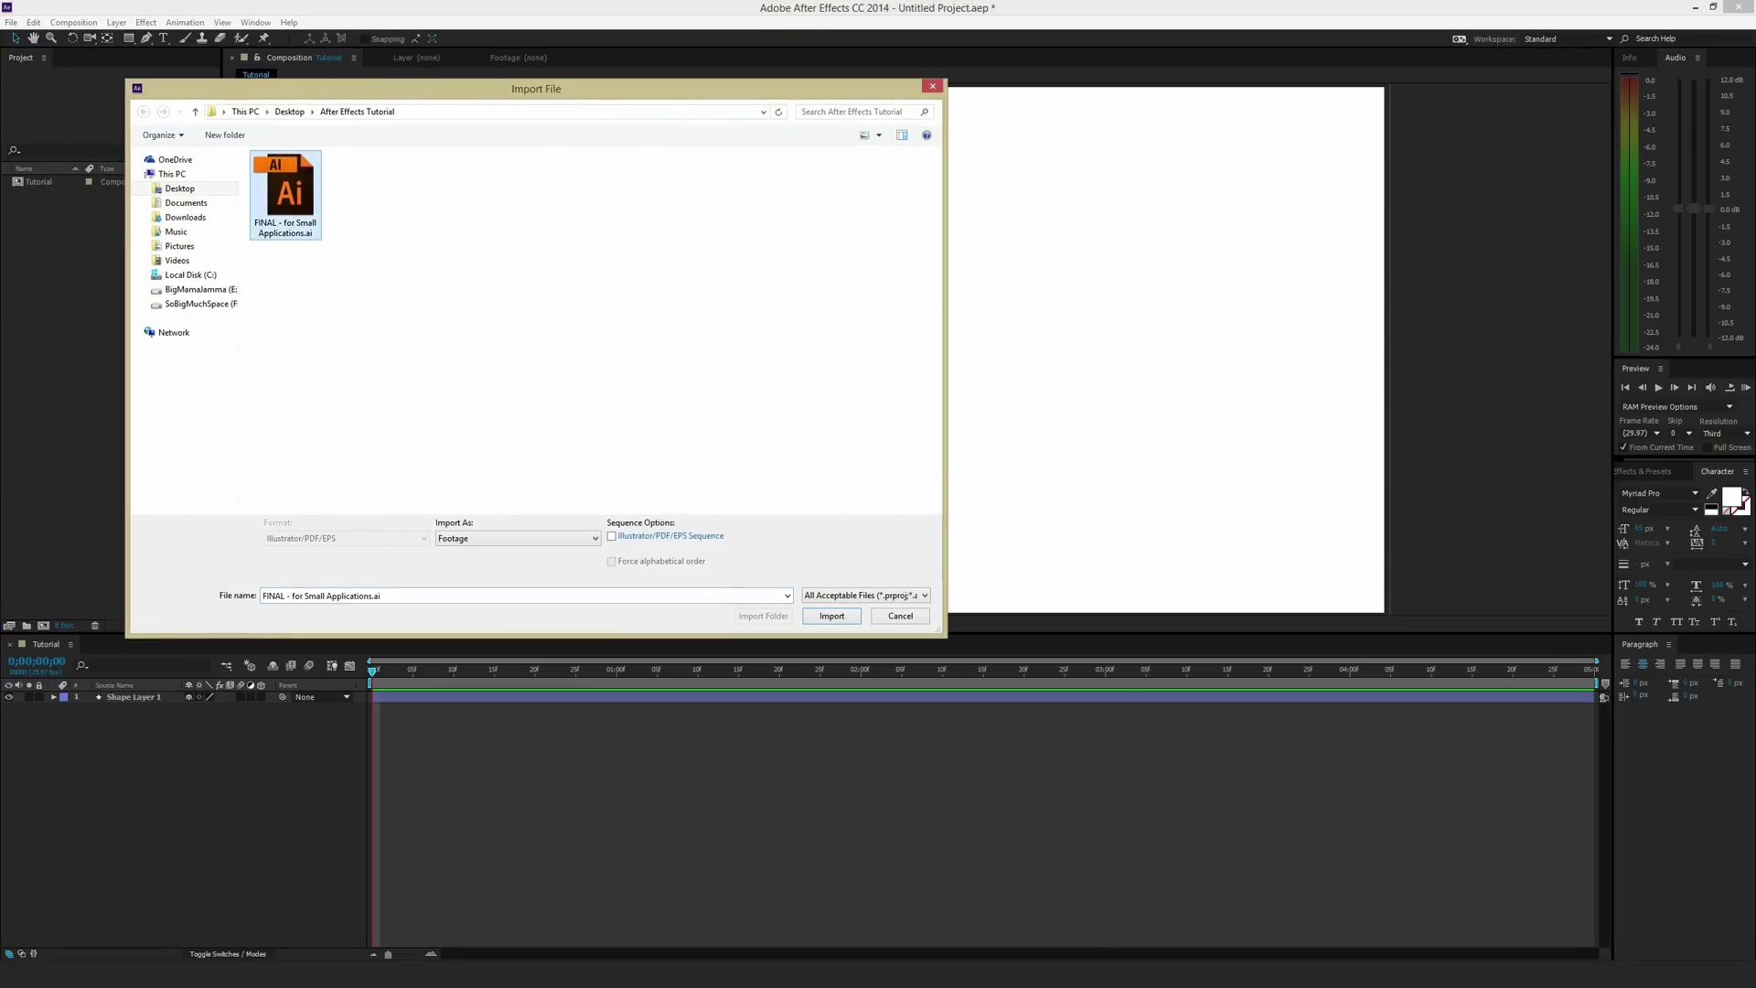
click(832, 615)
mouse_move(96, 201)
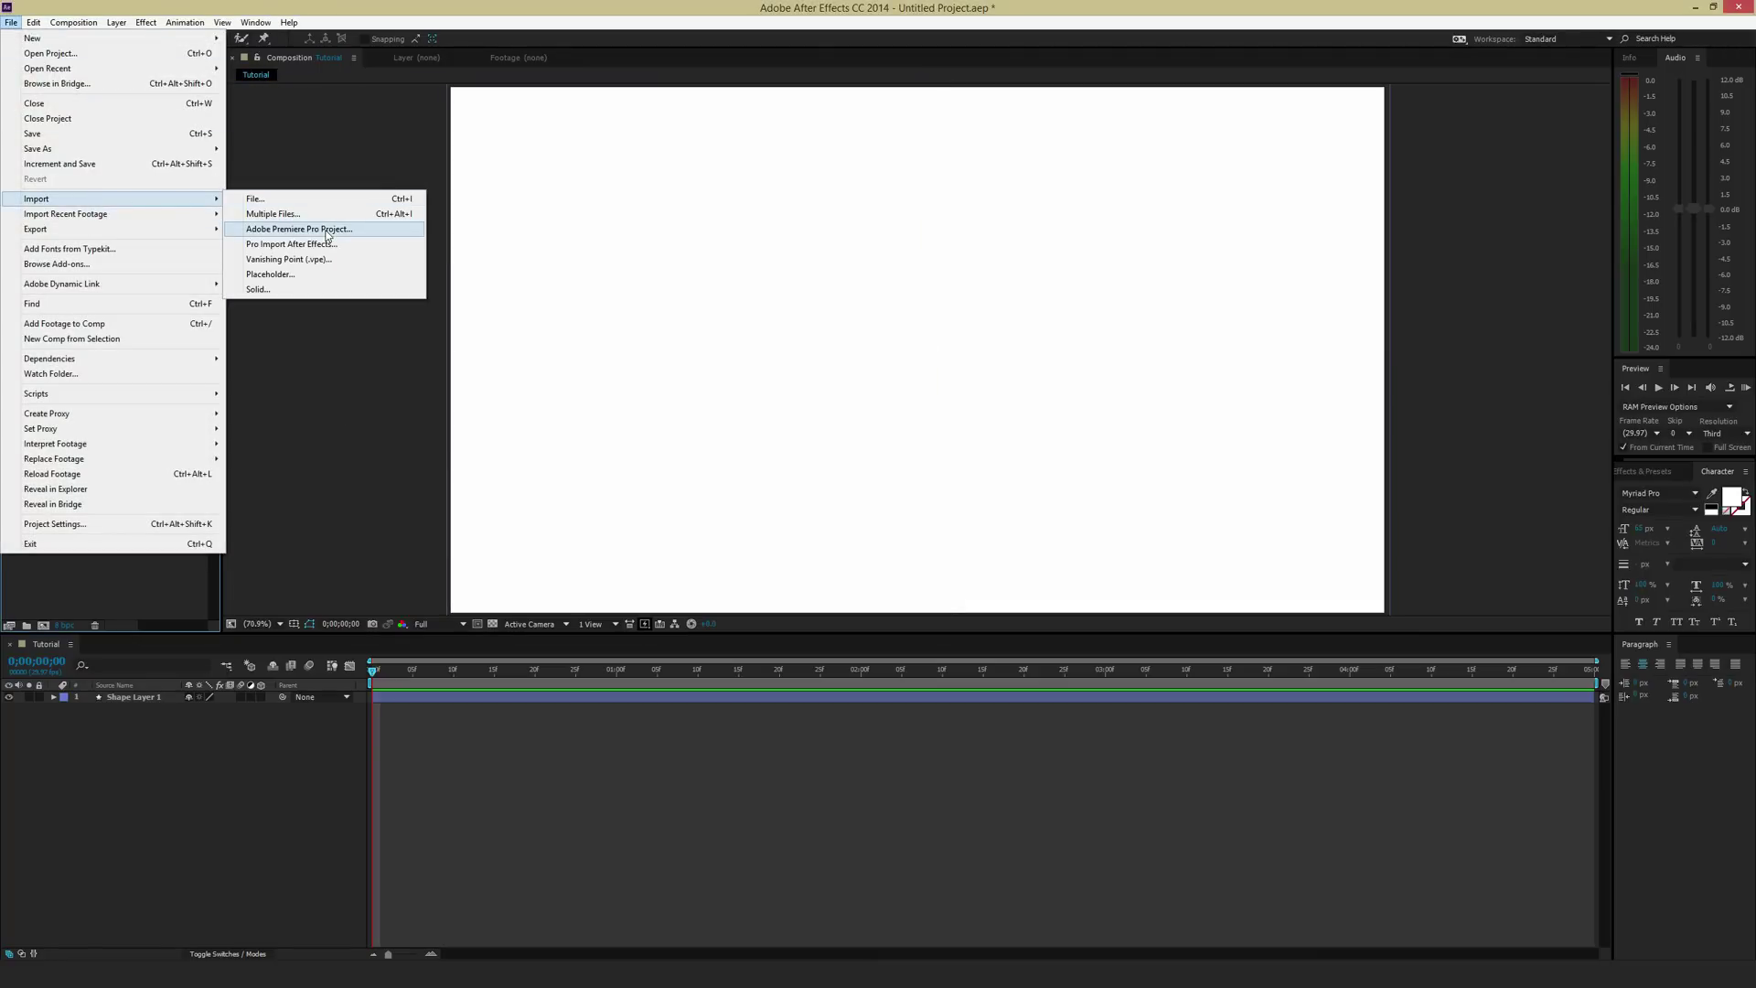
click(154, 574)
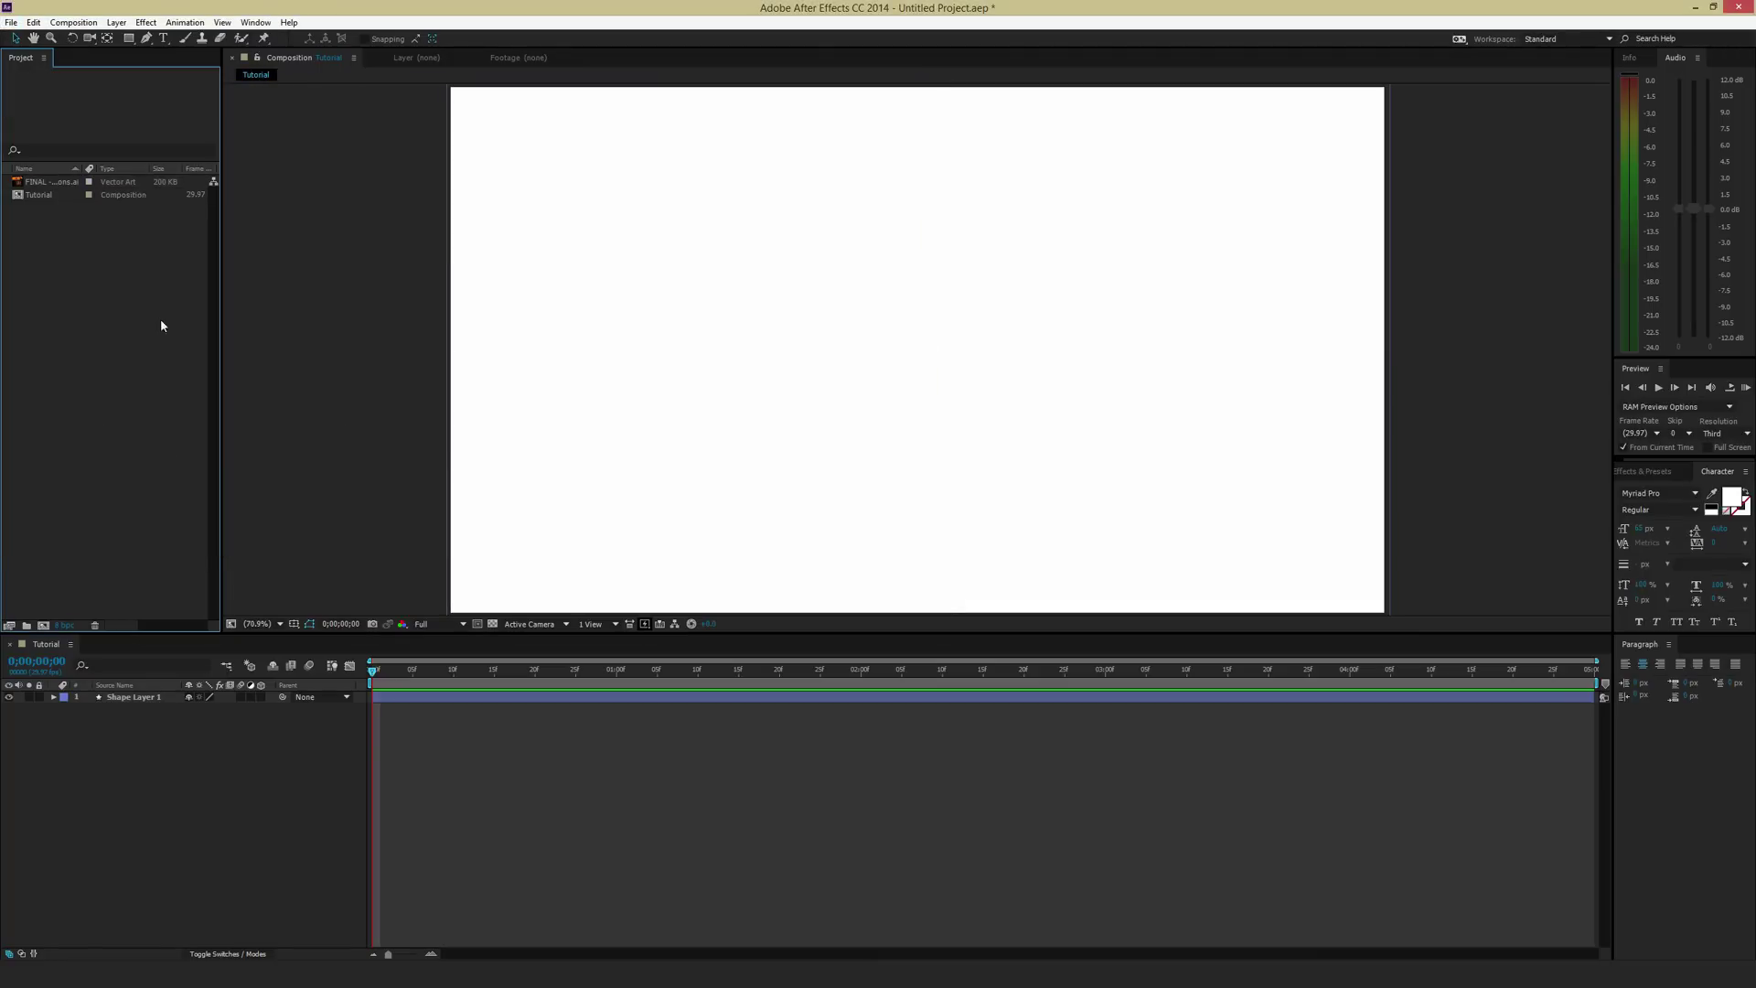
- Add the .ai logo to the Tutorial comp above the background and enable Continuously Rasterize
click(52, 186)
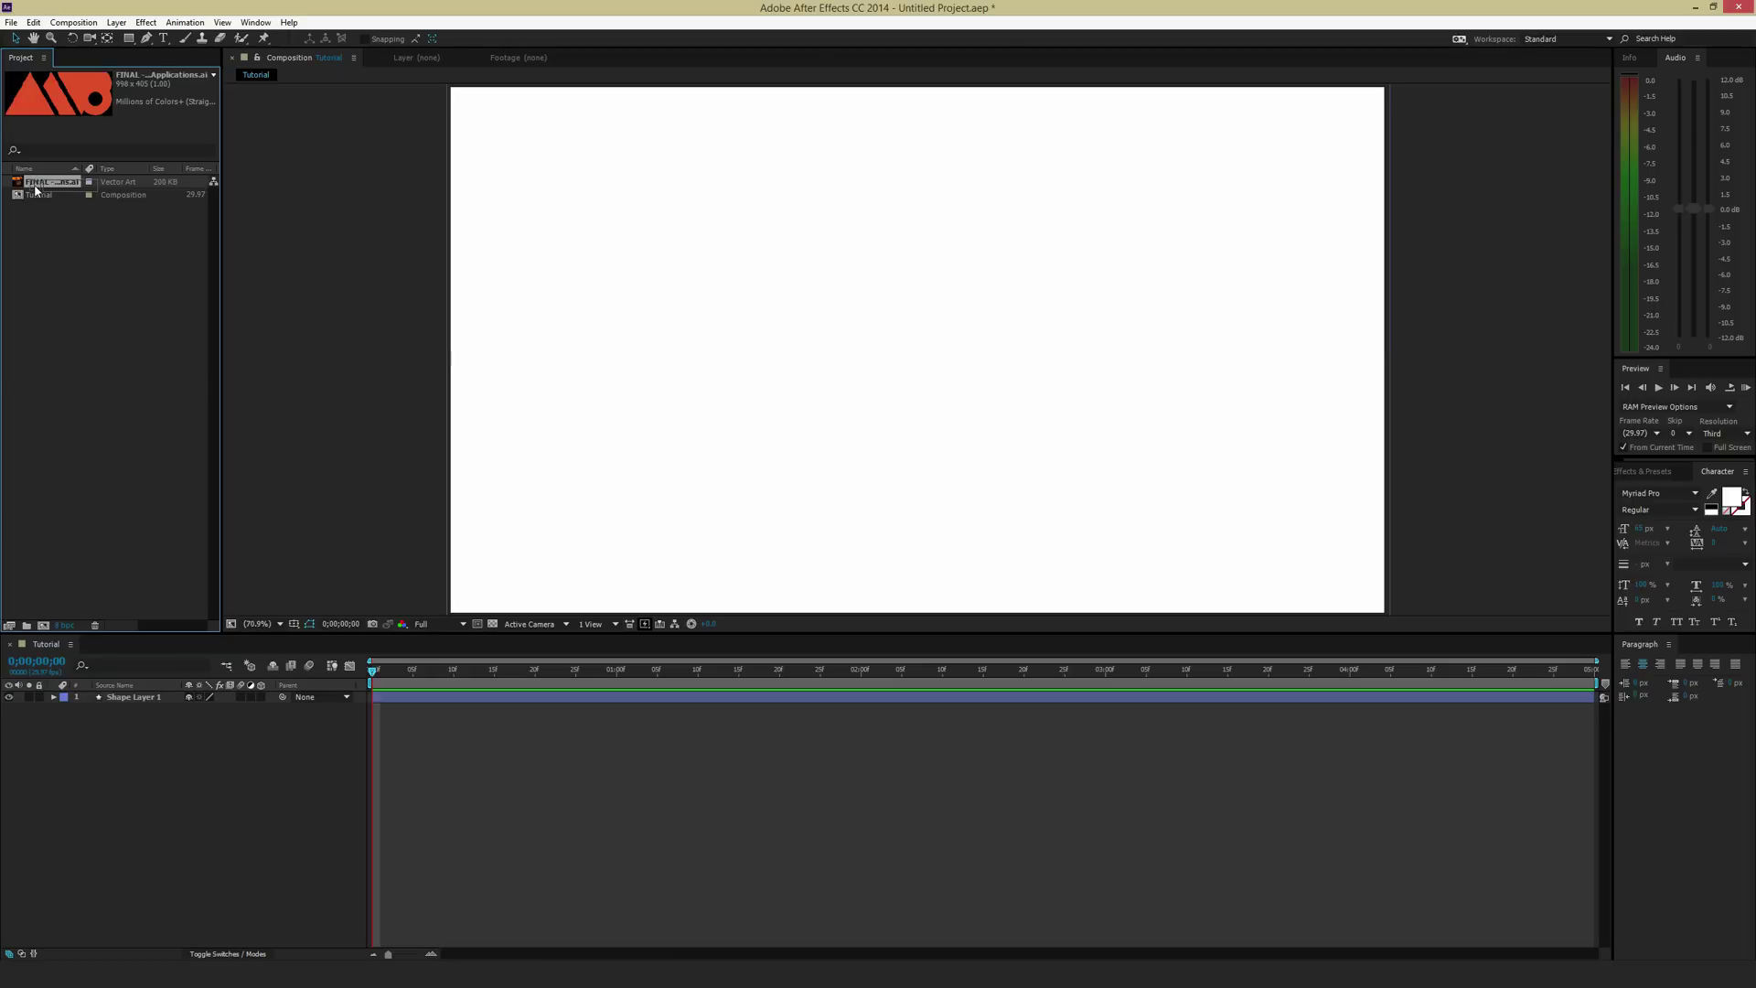
drag(52, 181, 385, 698)
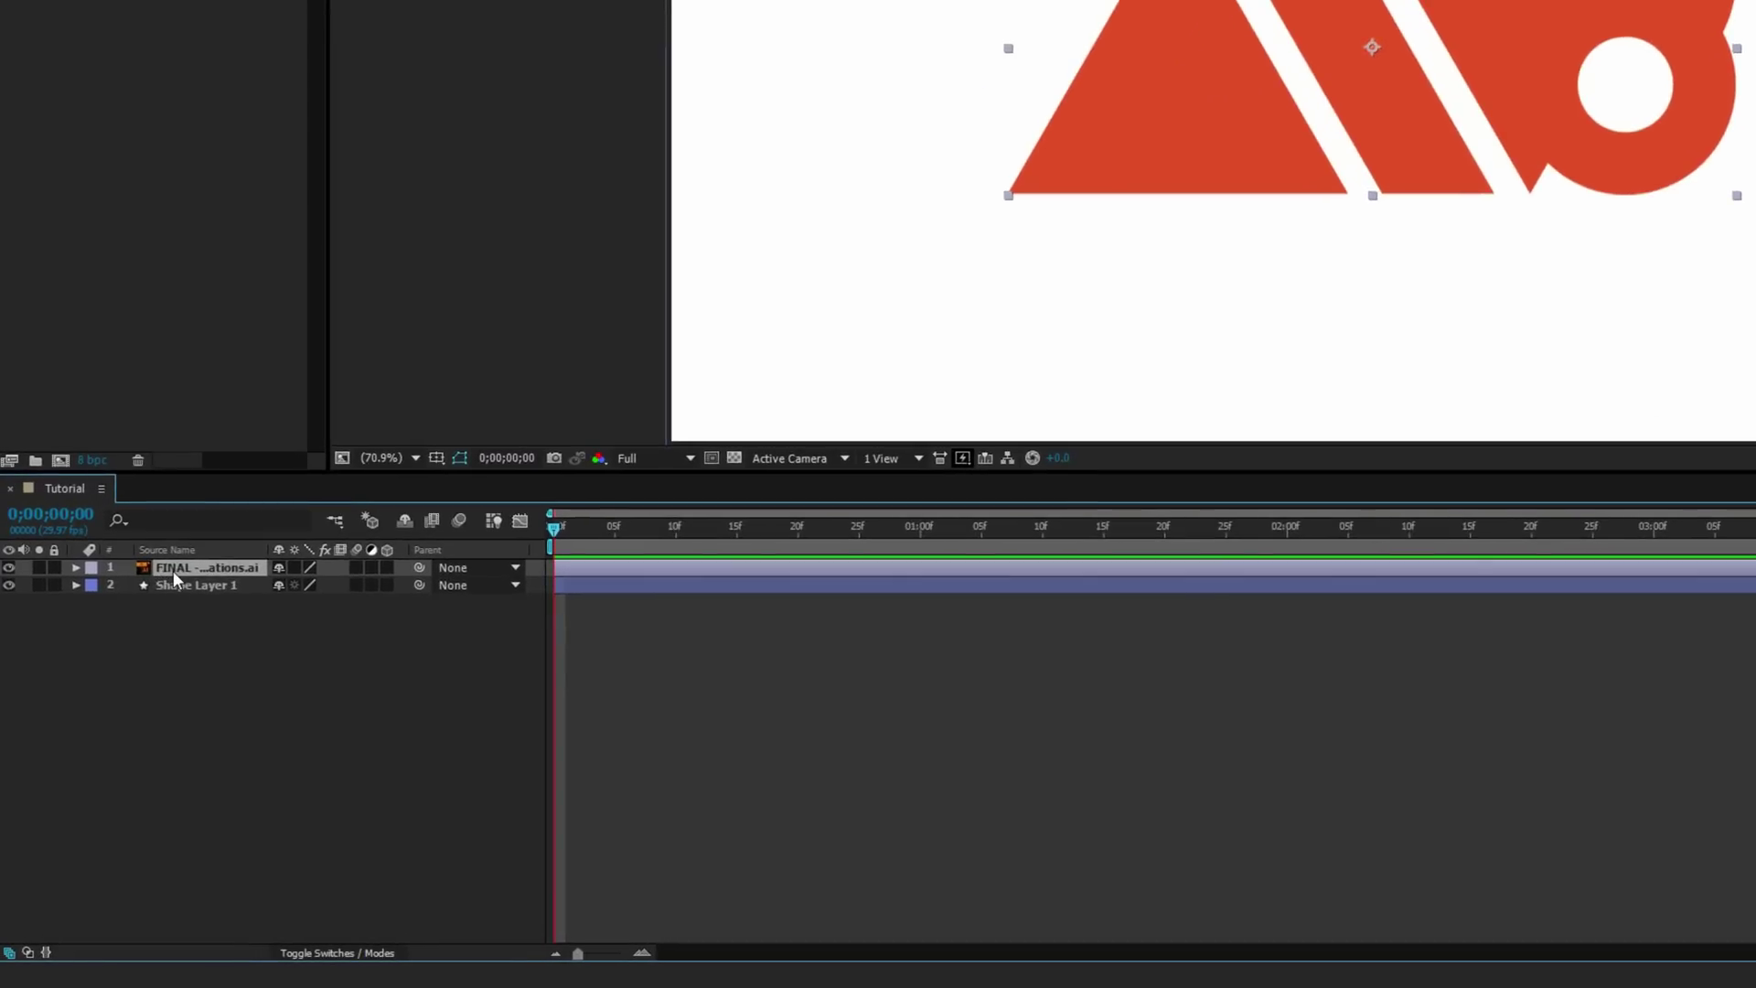
click(186, 583)
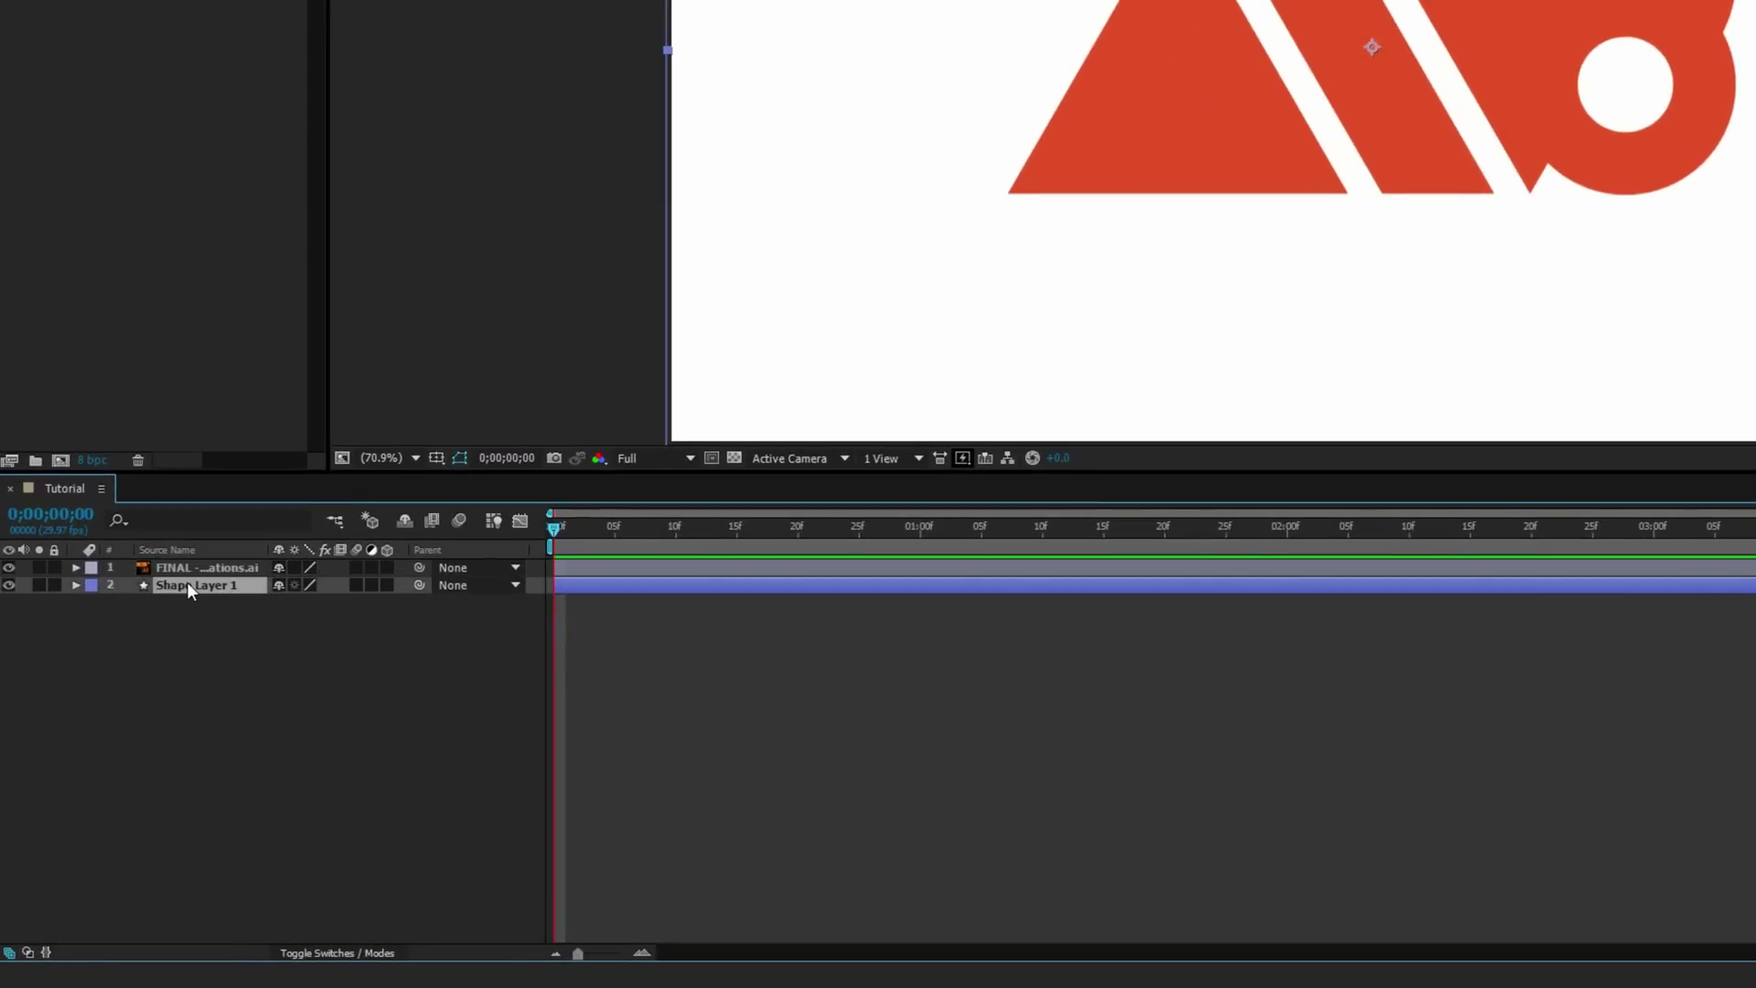
click(195, 566)
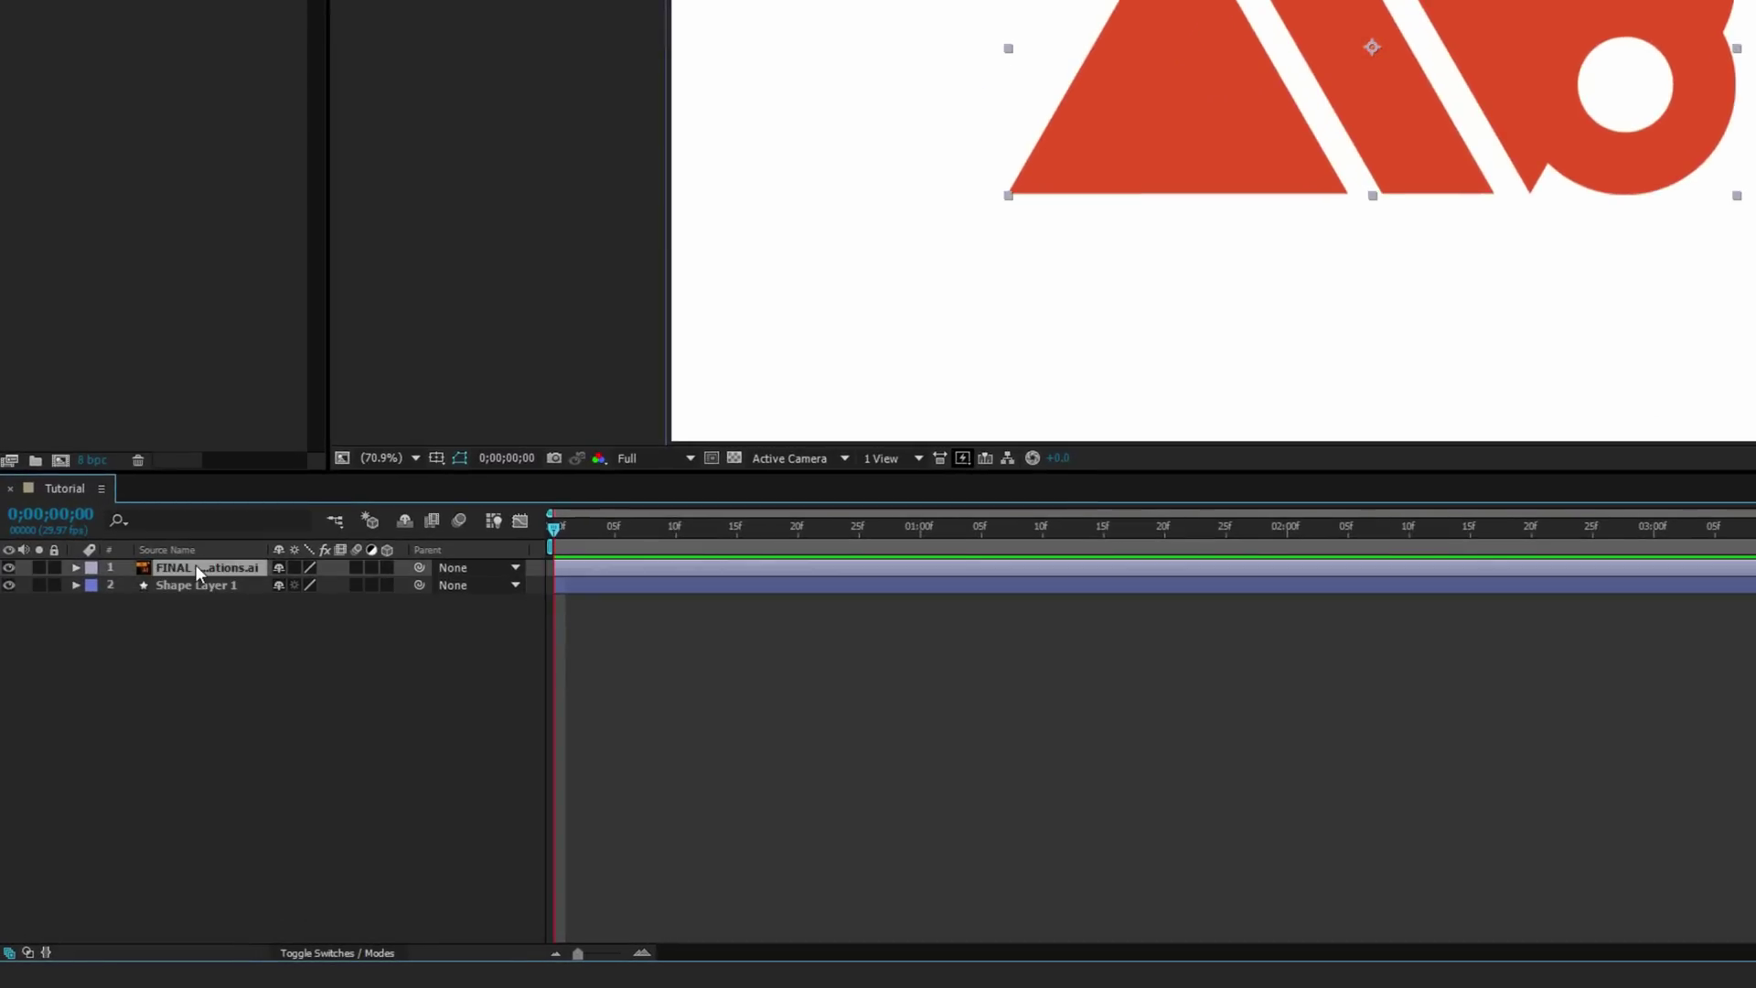
click(294, 567)
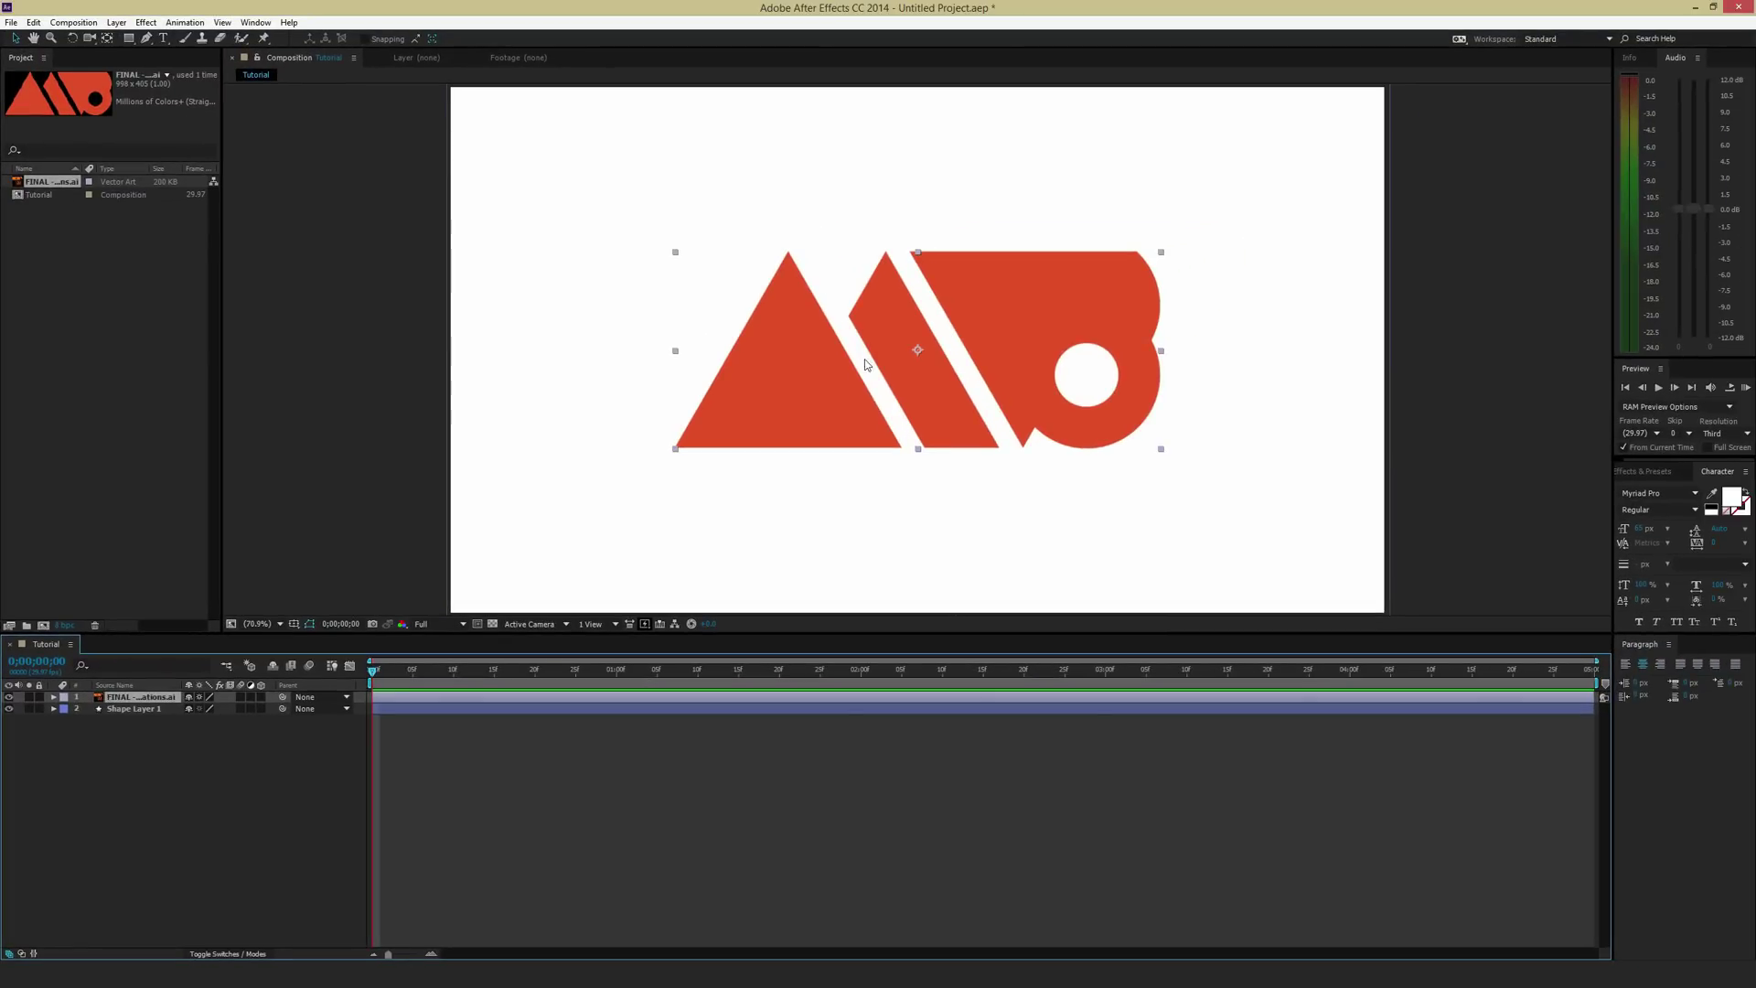
- Expand the logo layer's Transform group, showing its Rotation and Opacity properties
click(53, 698)
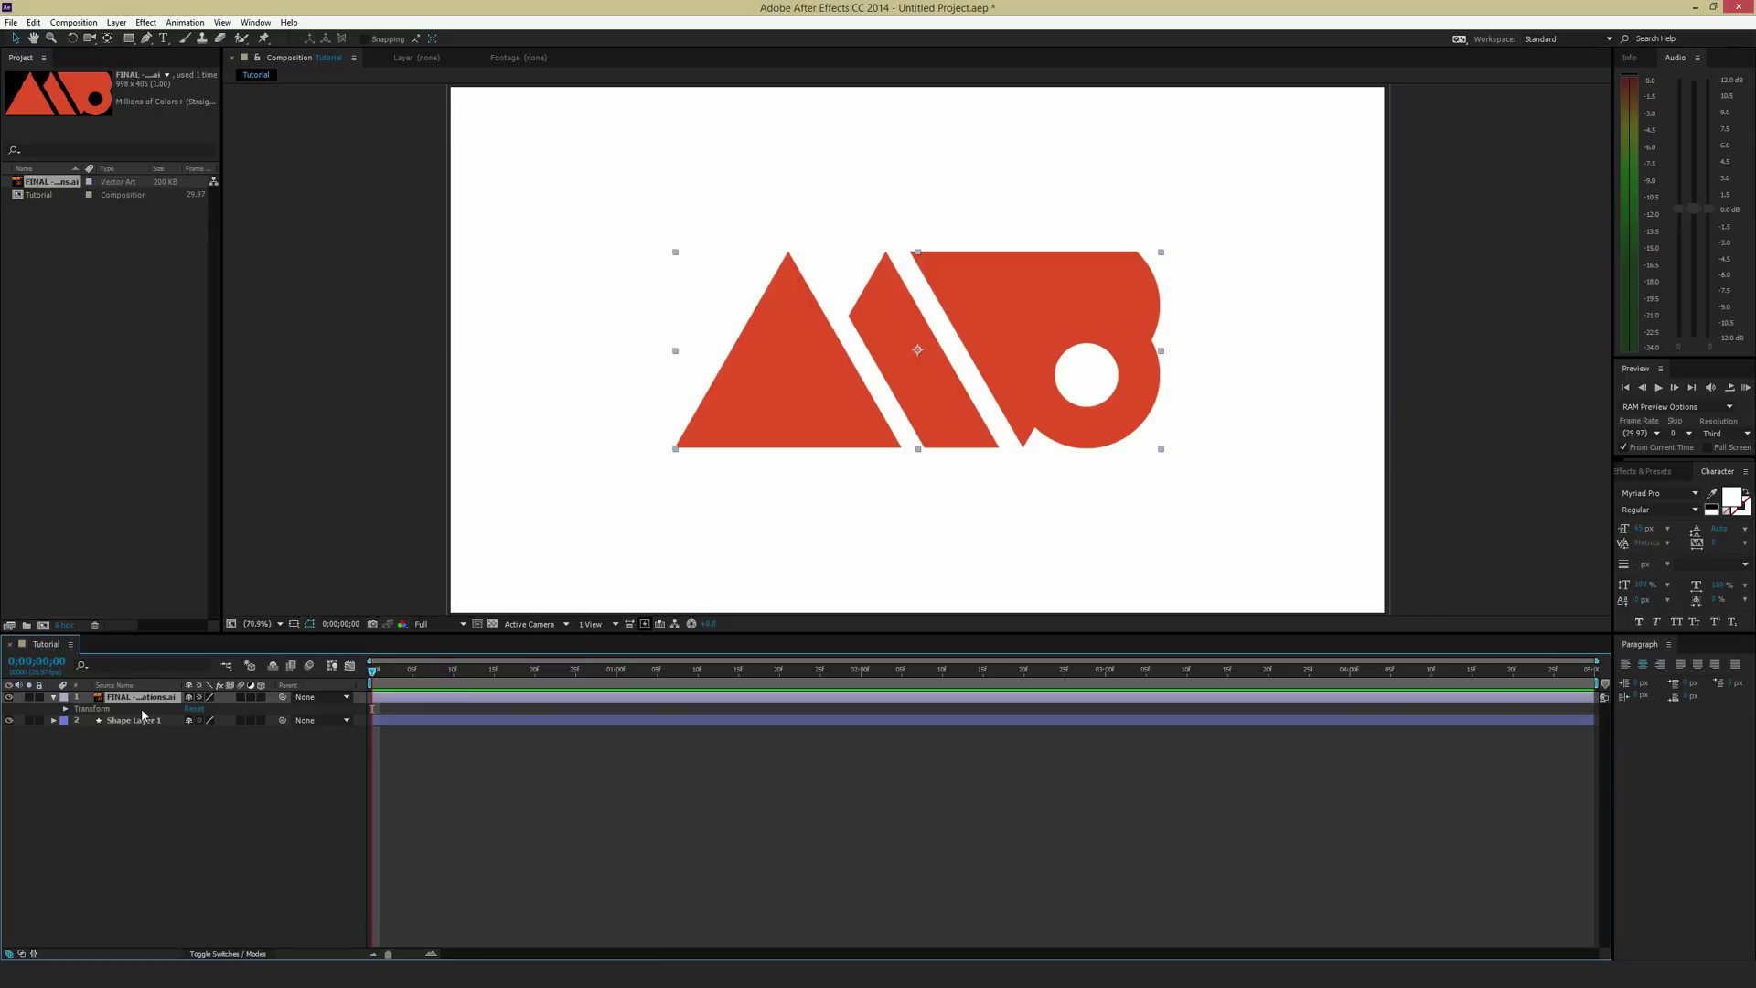
click(91, 708)
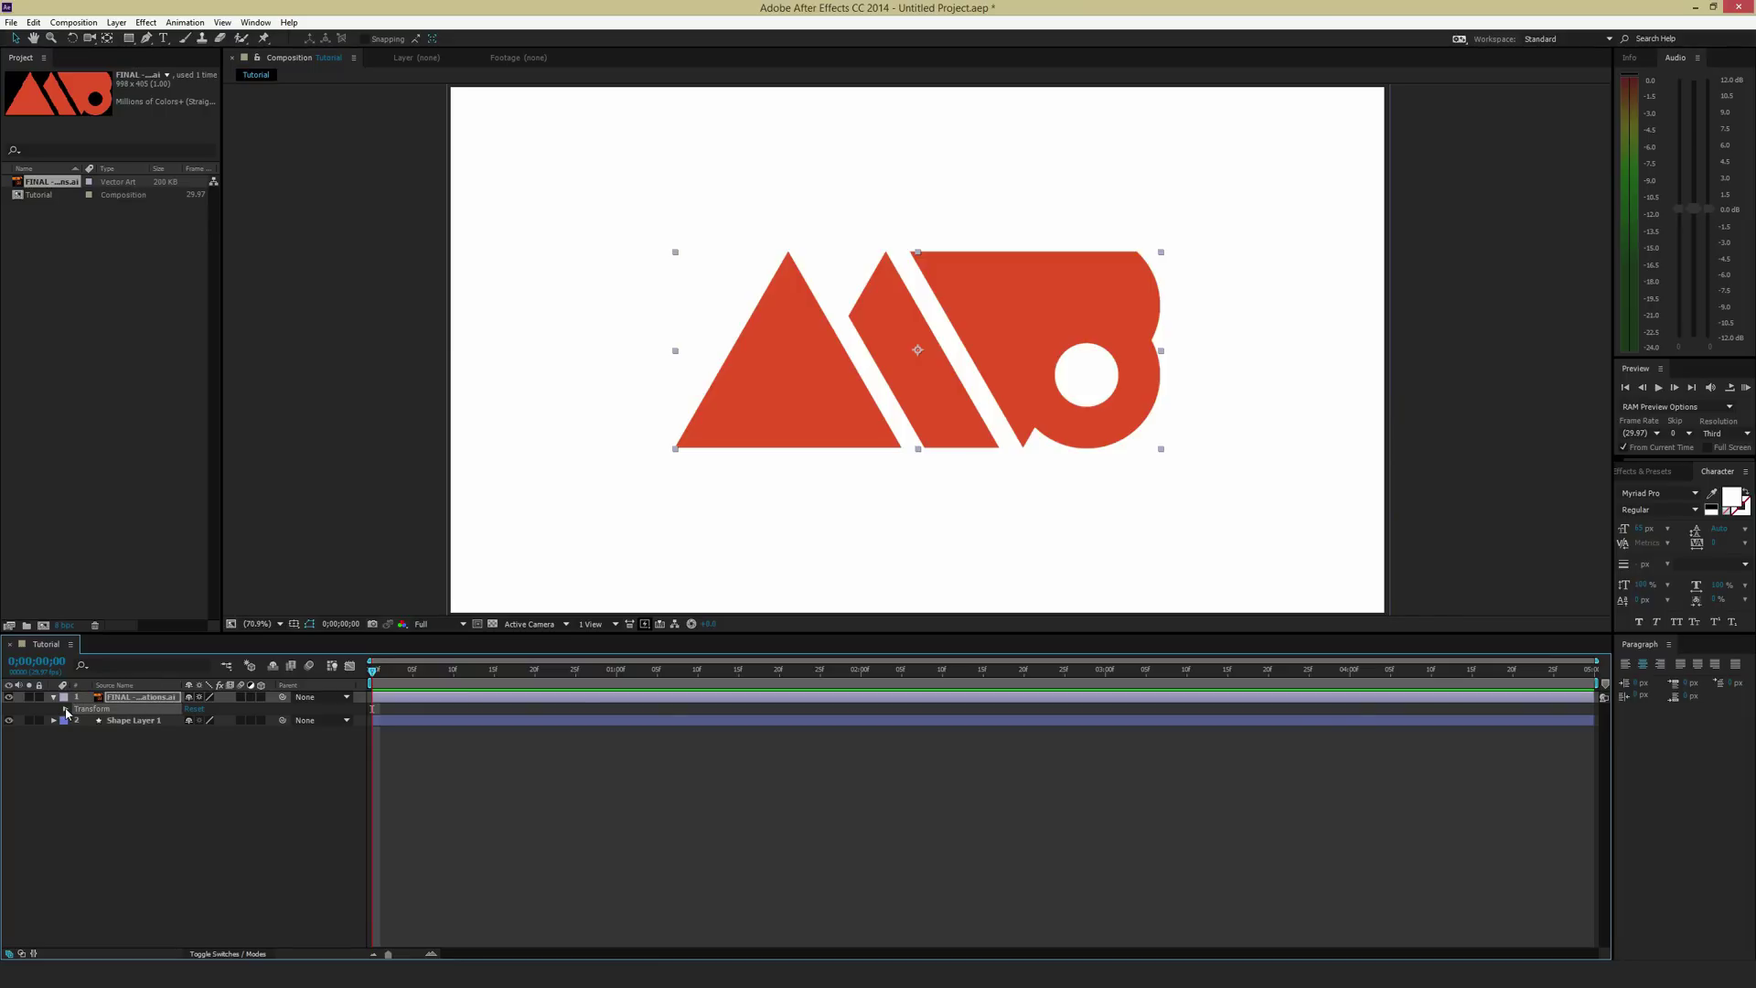
click(65, 710)
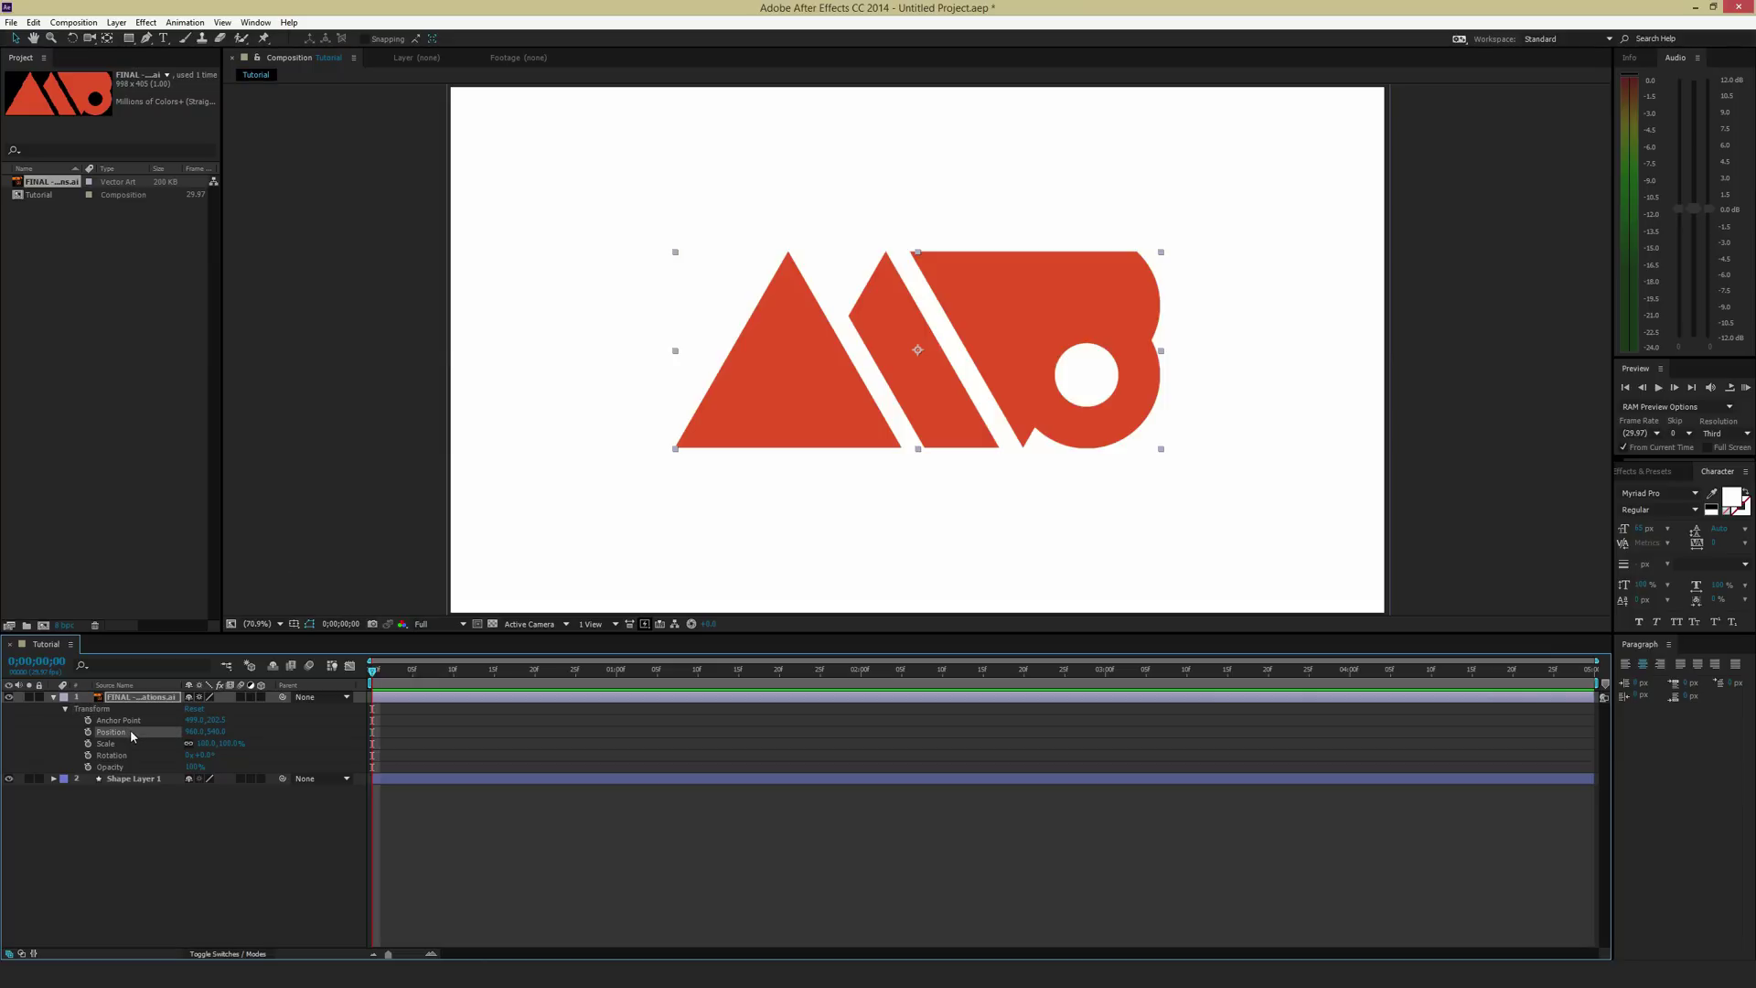
click(134, 755)
click(135, 767)
- Drag the logo layer's bar later in the timeline
mouse_move(430, 698)
mouse_down()
mouse_move(489, 698)
mouse_move(447, 699)
mouse_up()
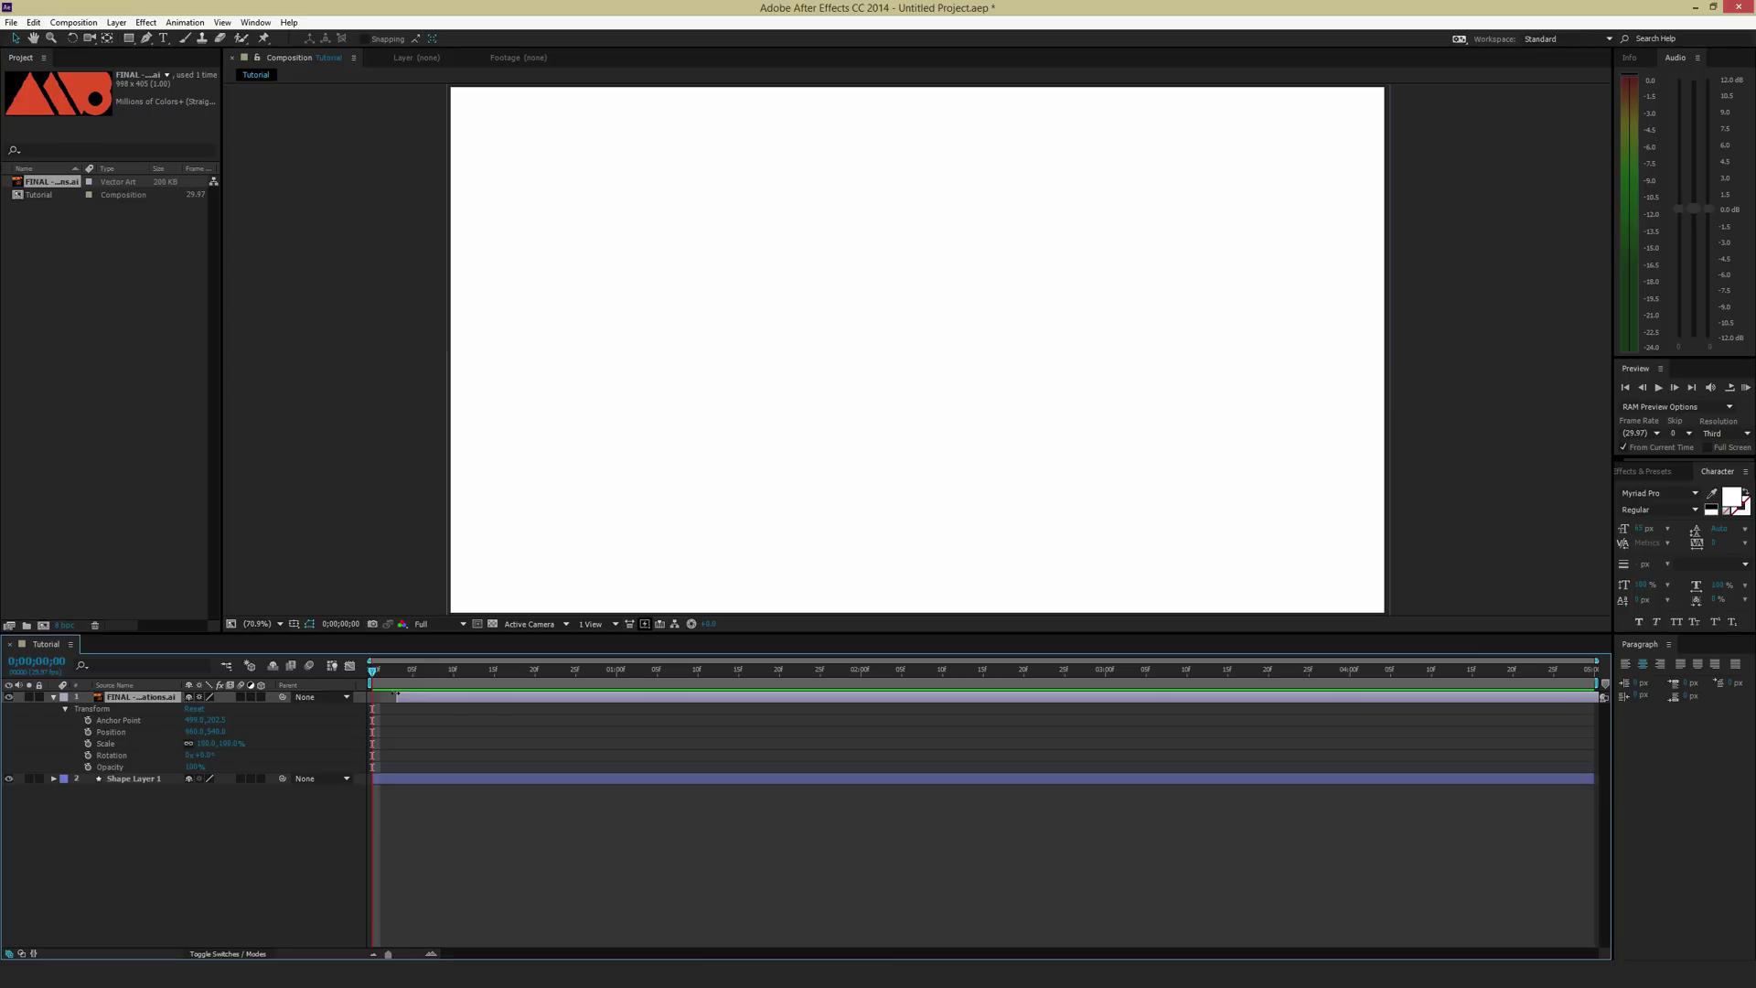
drag(455, 697, 663, 706)
drag(527, 701, 592, 701)
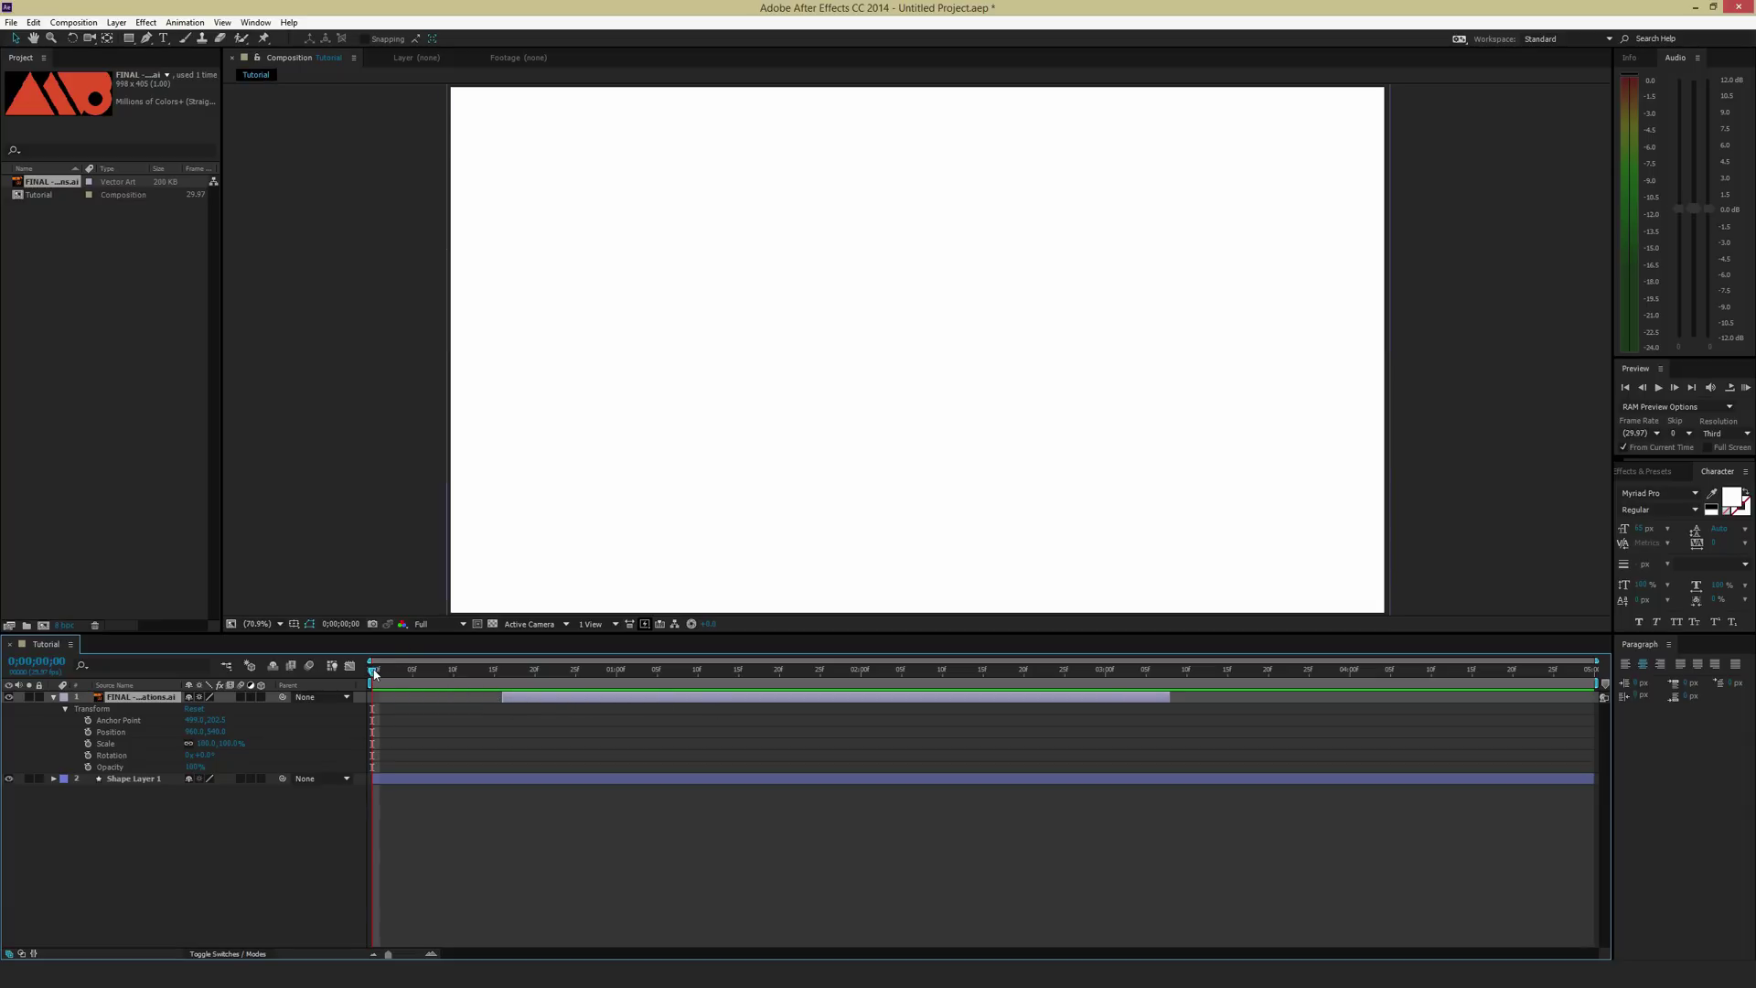
- Scrub frames to see where the logo appears, then set its in-point to frame 8
drag(373, 671, 502, 672)
click(543, 672)
click(455, 678)
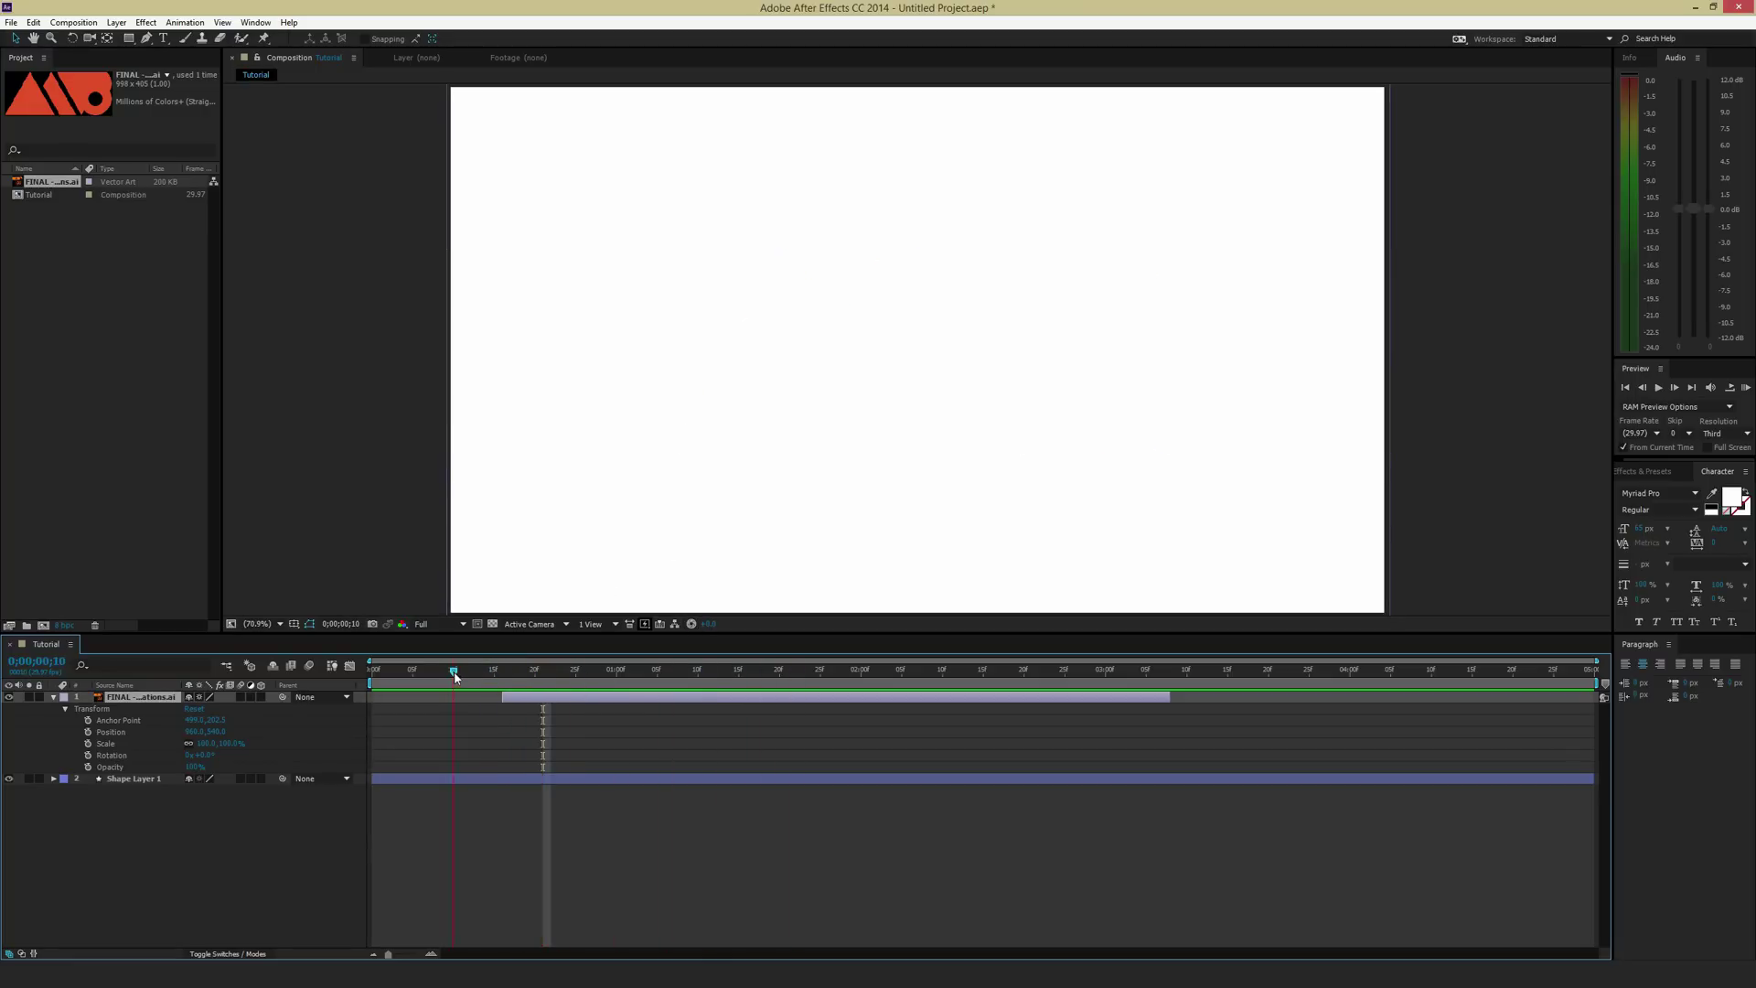
click(633, 674)
click(926, 675)
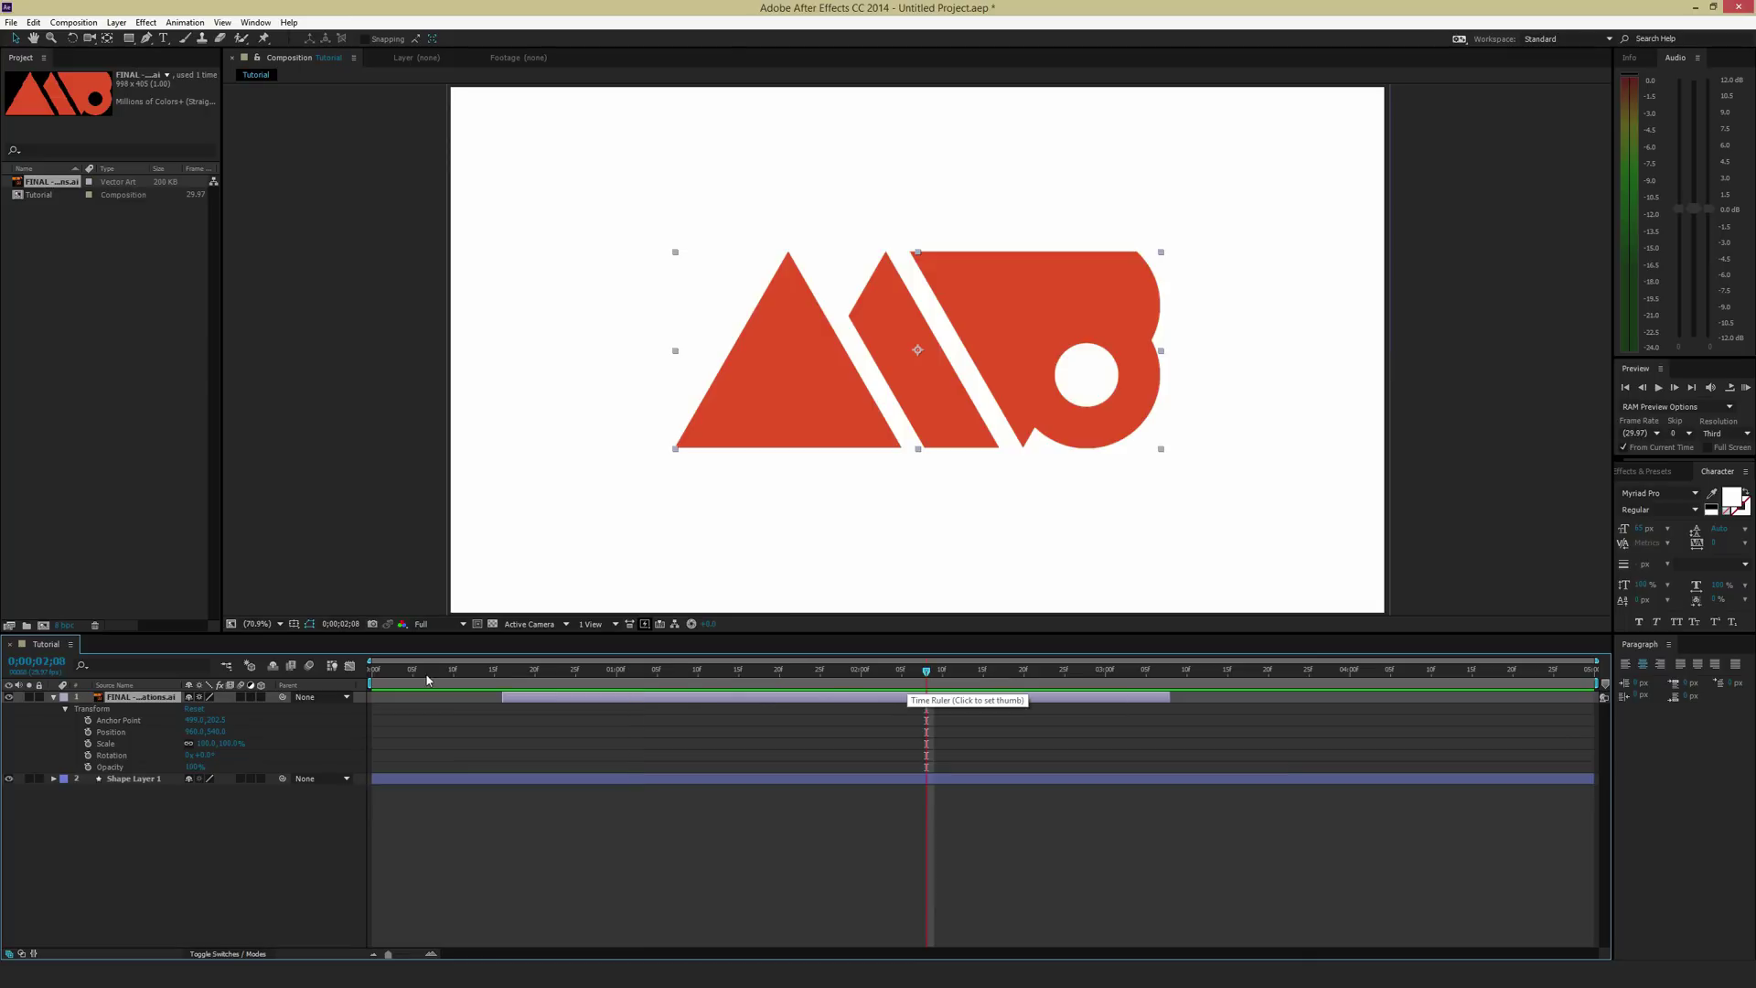
click(419, 674)
click(373, 675)
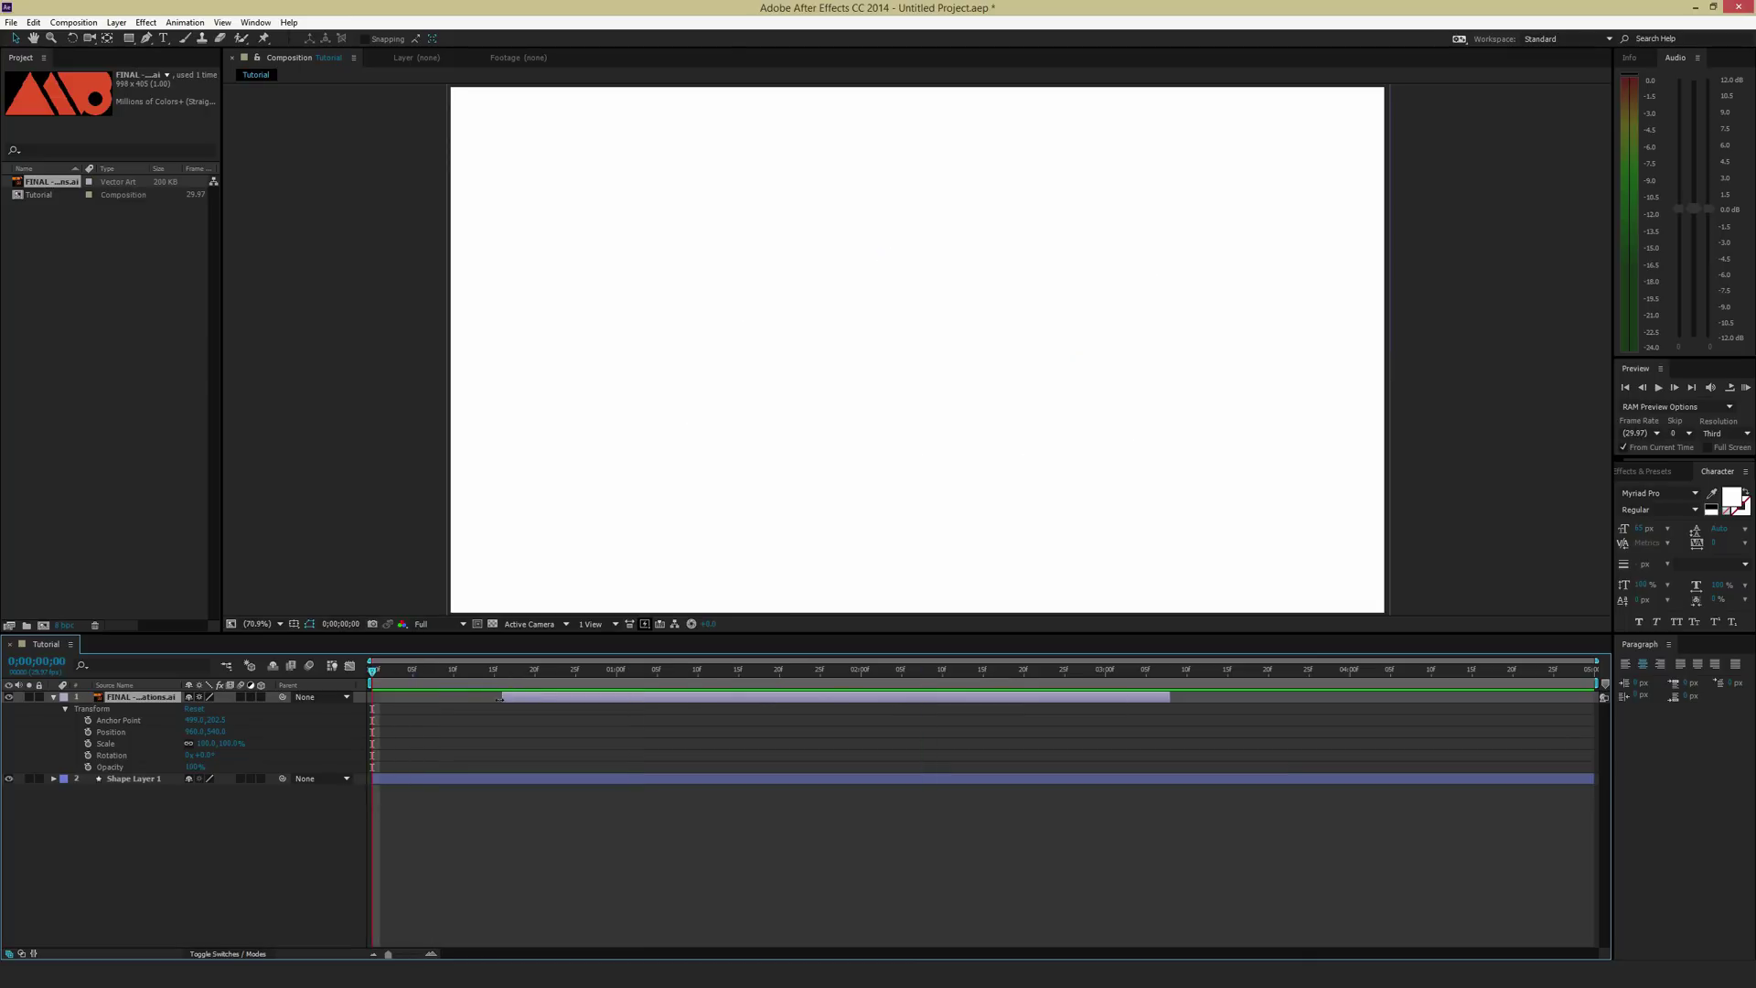
click(439, 674)
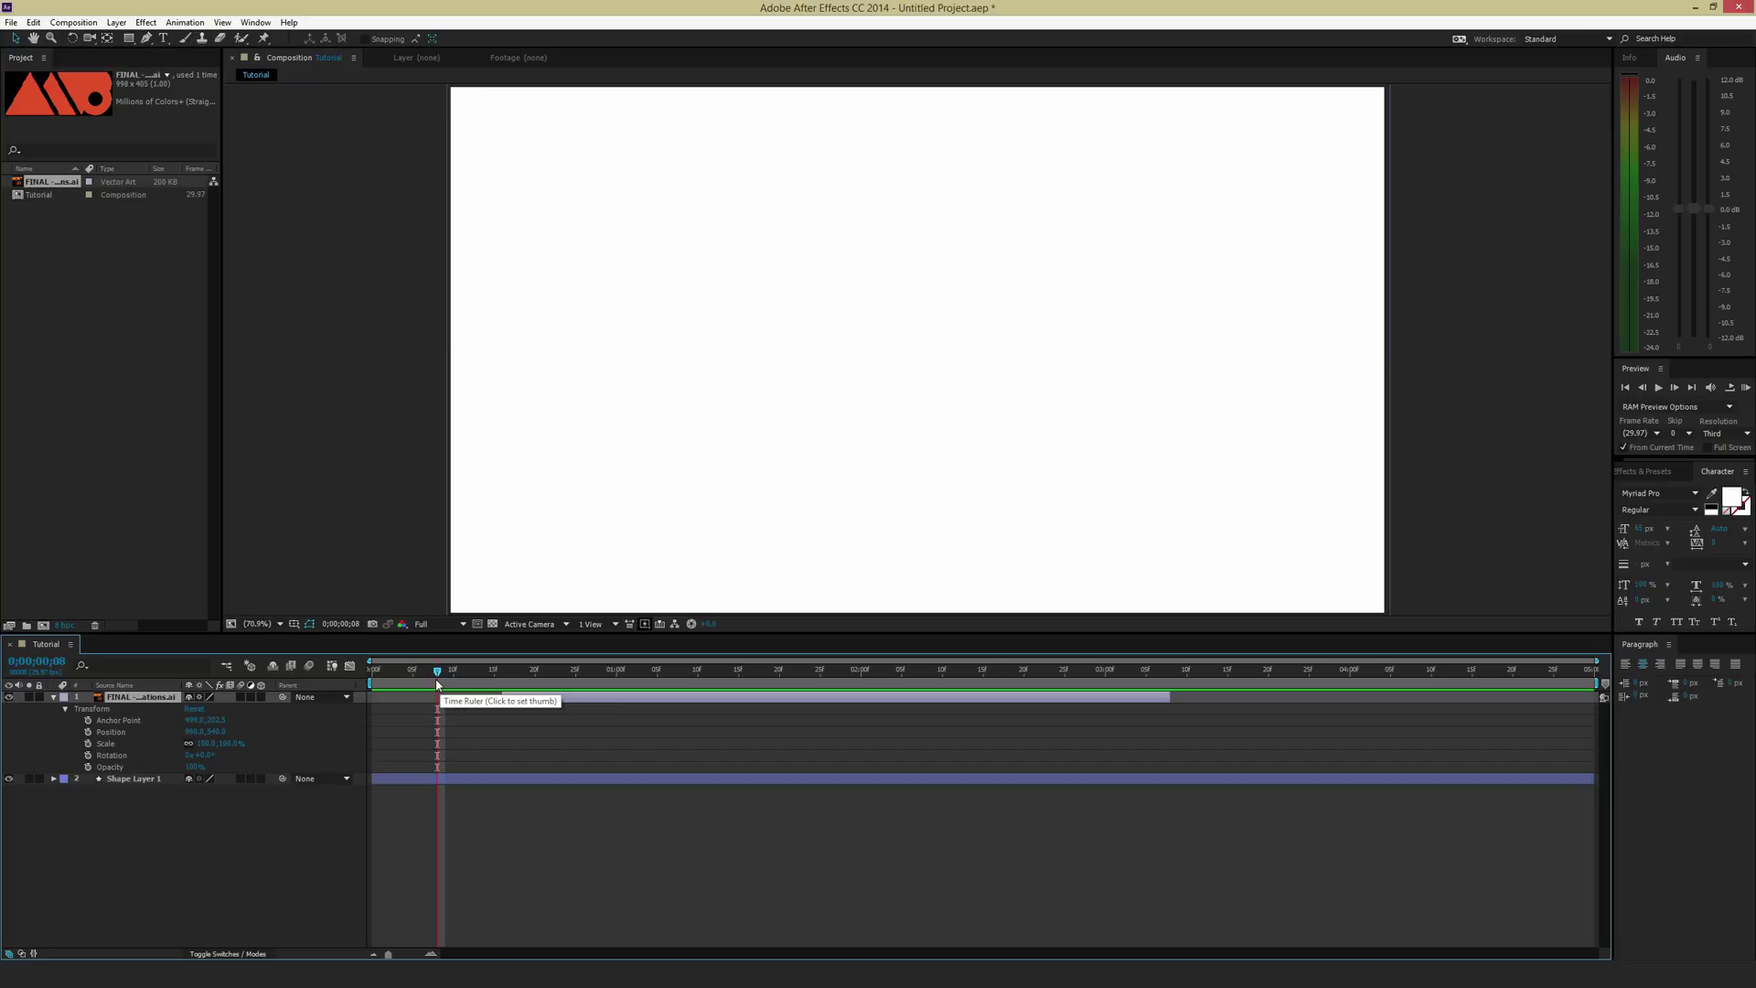
drag(502, 697, 442, 703)
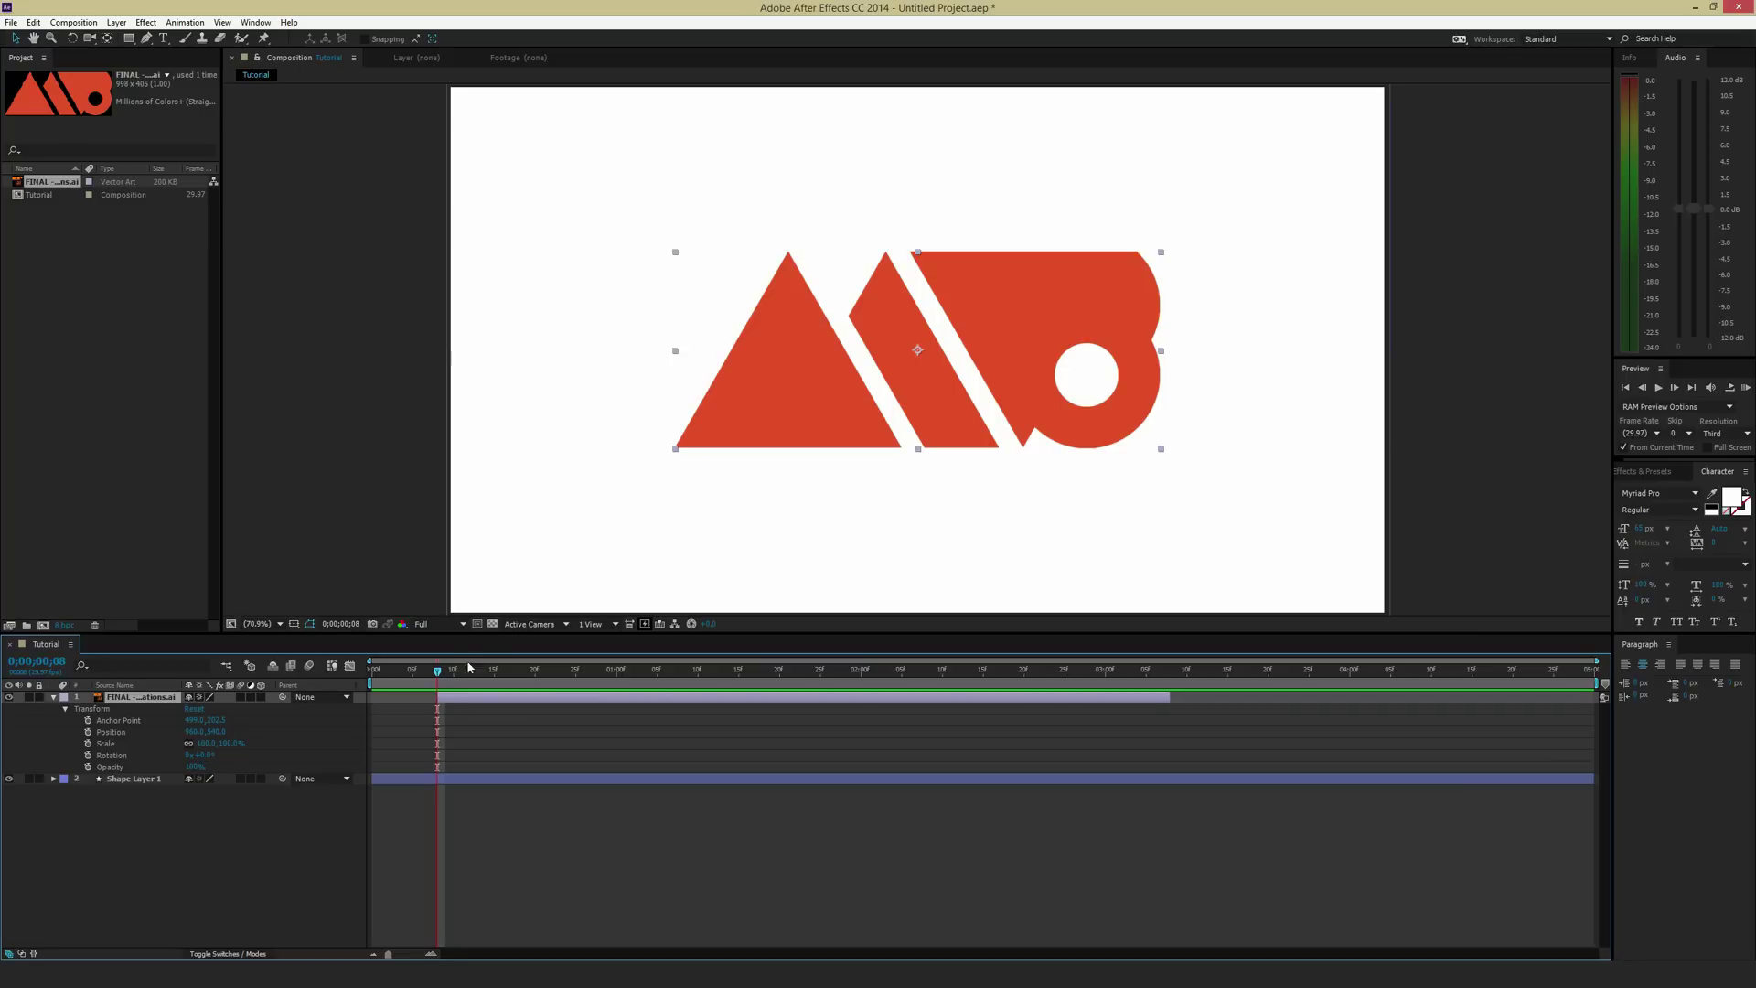